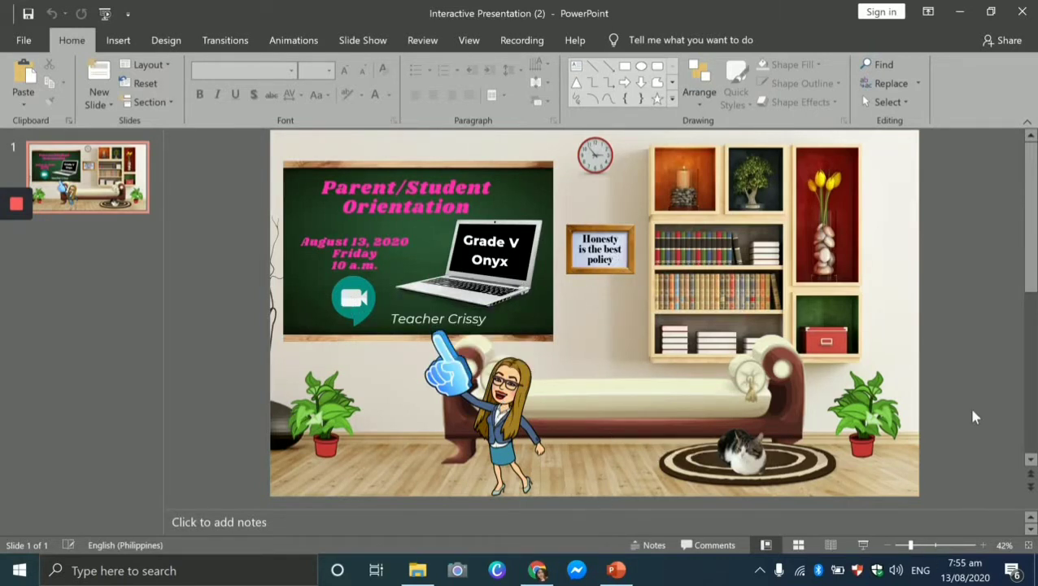
Start the PowerPoint slide show and follow the teacher figure's hyperlink to test it.
click(862, 544)
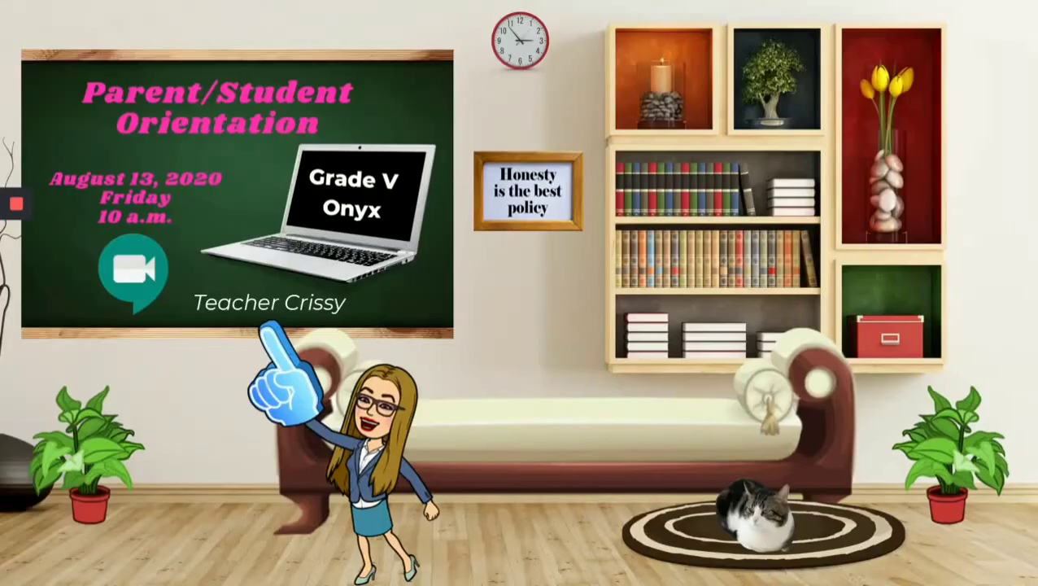
click(369, 433)
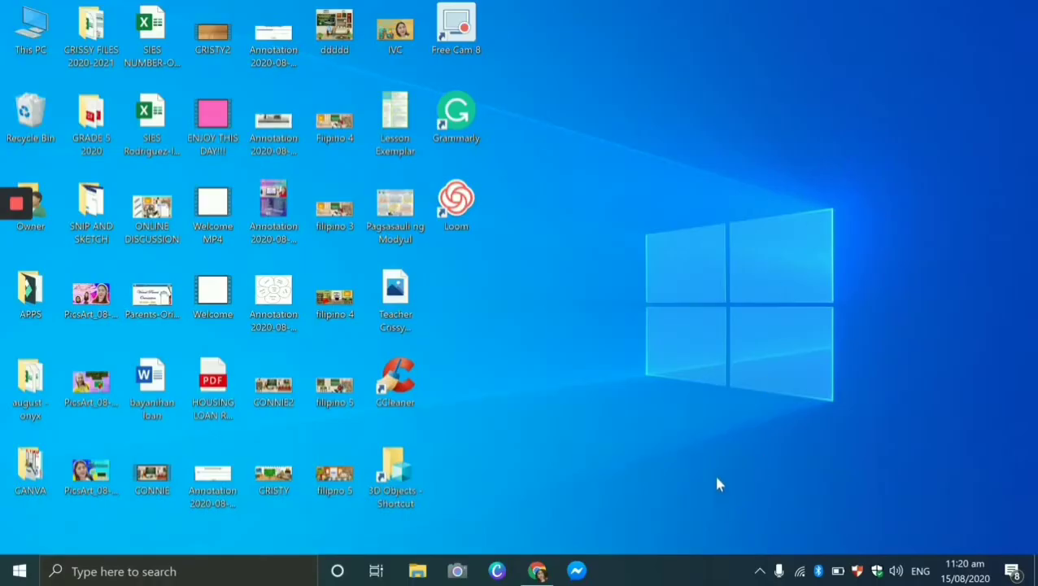
Go to Canva in Chrome and browse All your designs for the INTERACTIVE PRESENTATION thumbnail.
click(537, 571)
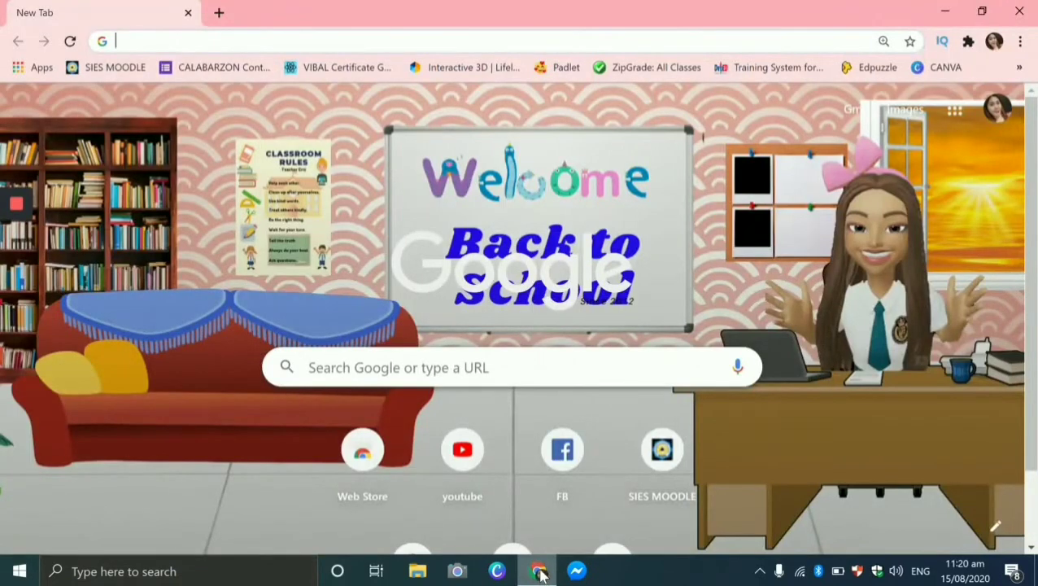
click(926, 72)
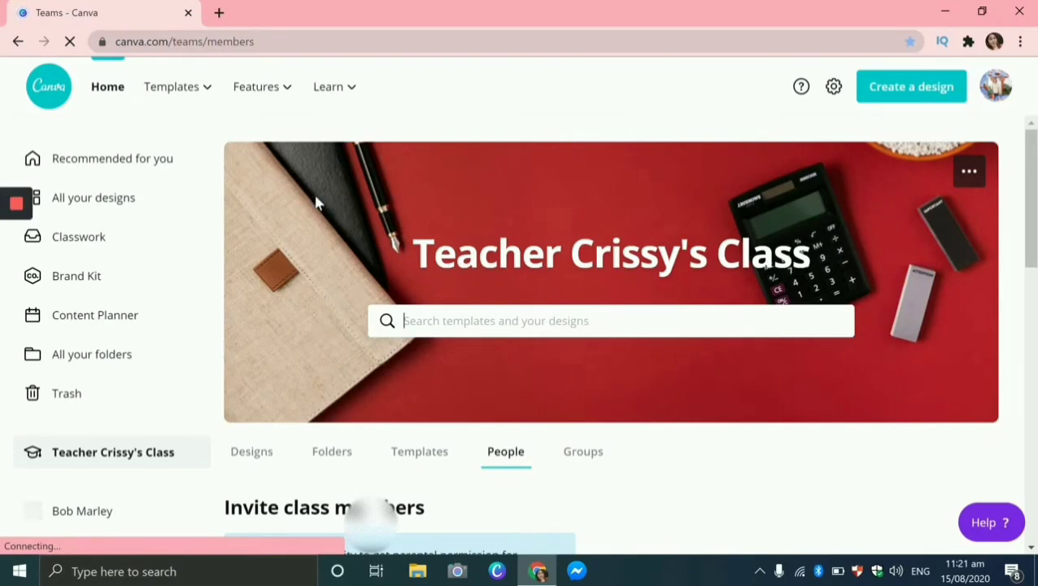
click(104, 202)
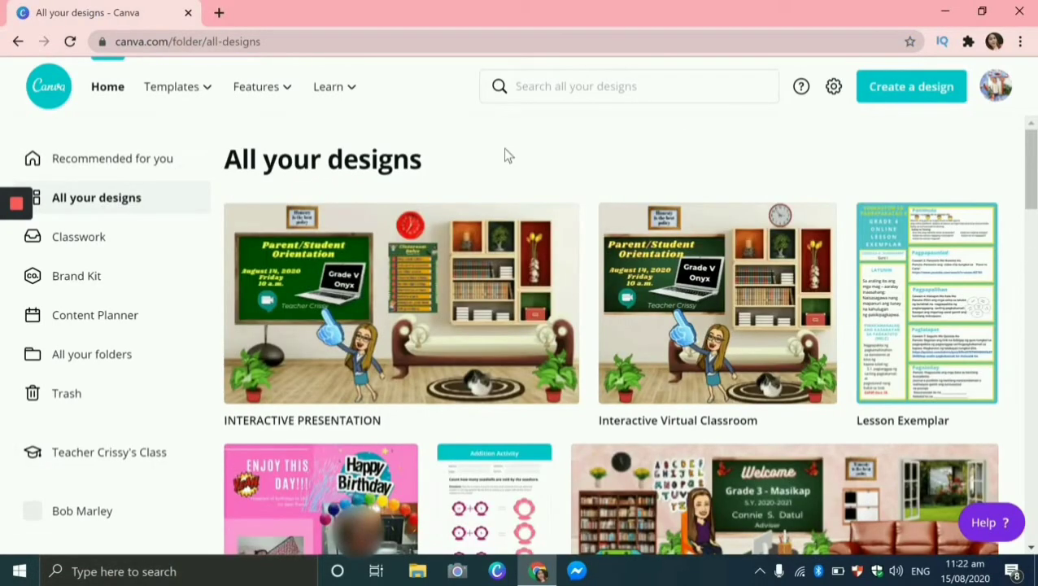
scroll(507, 162, down, 3)
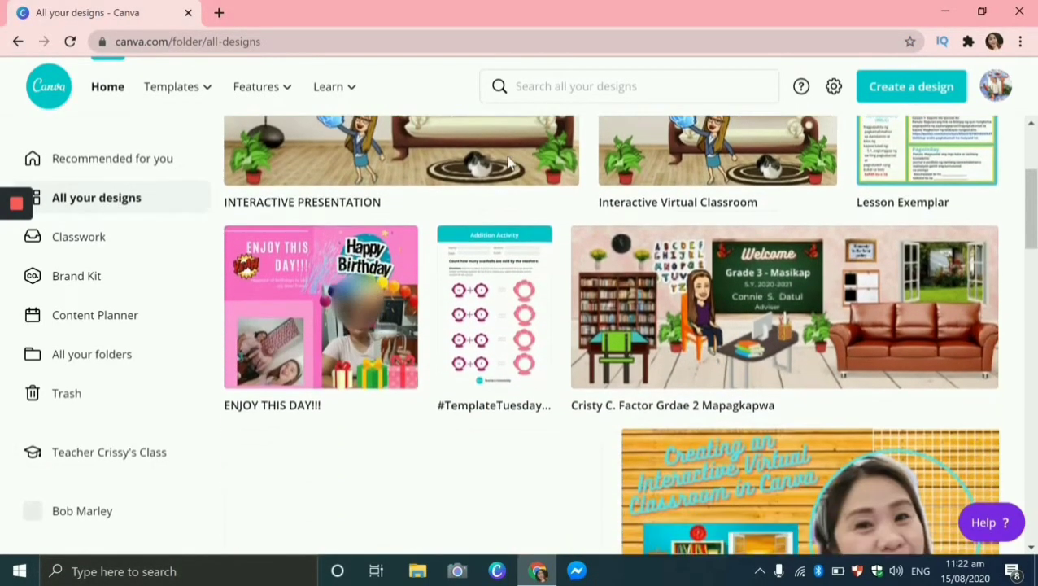
scroll(507, 162, down, 2)
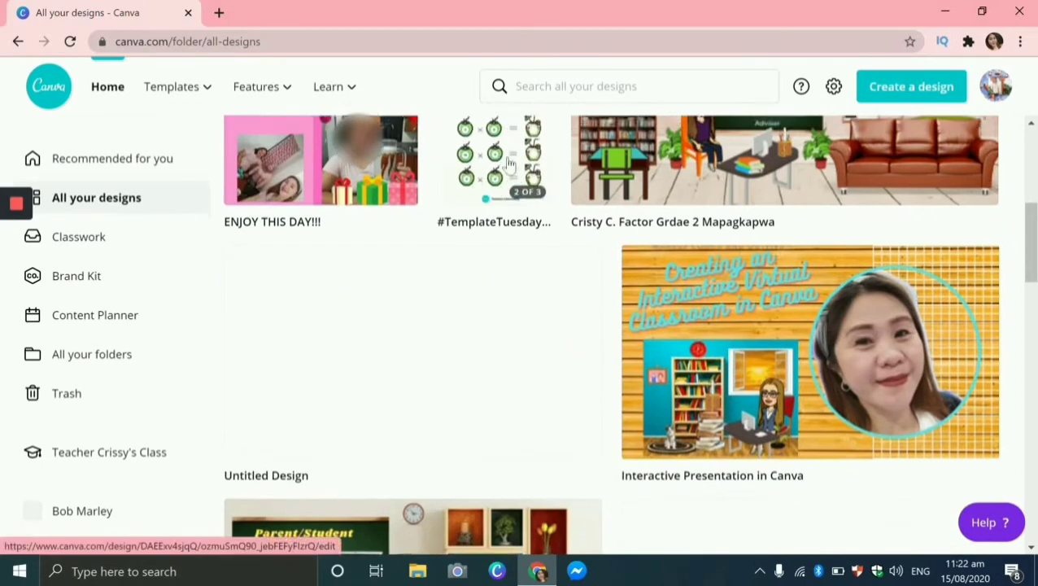
scroll(508, 162, up, 3)
scroll(507, 162, up, 1)
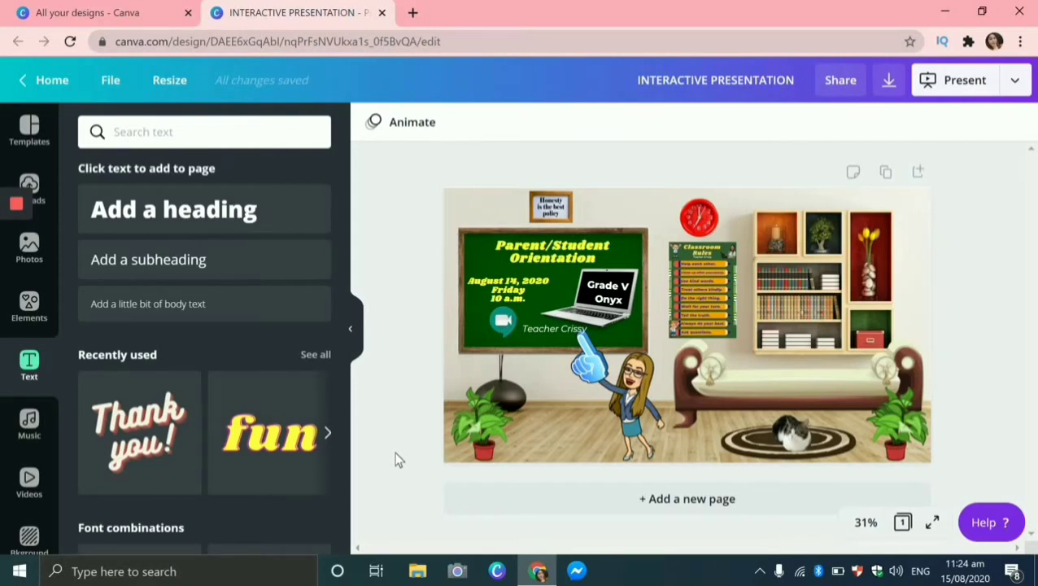
Collapse the Text side panel and zoom the classroom slide to 50%.
click(350, 332)
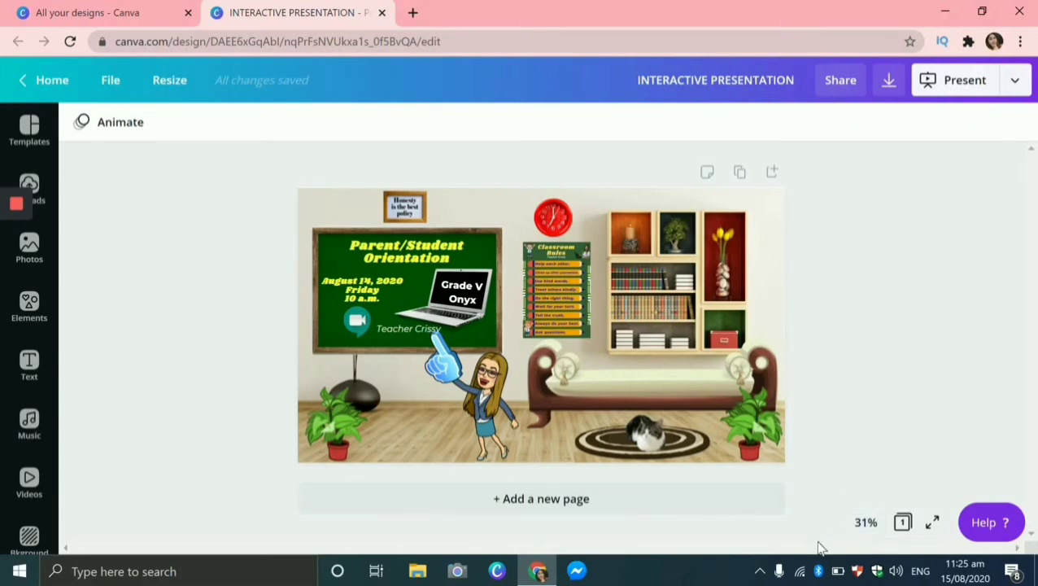
click(864, 527)
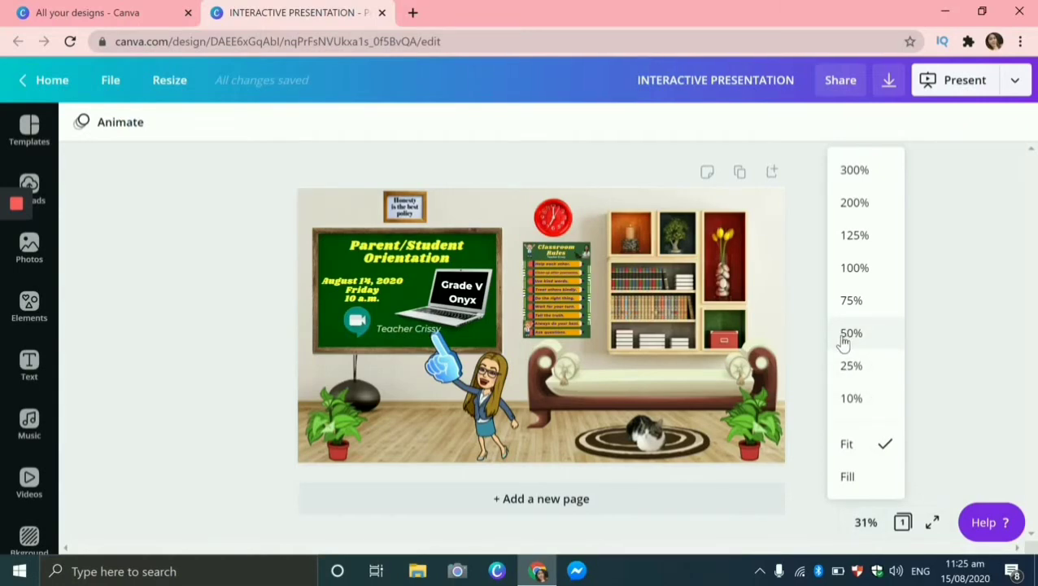
click(846, 335)
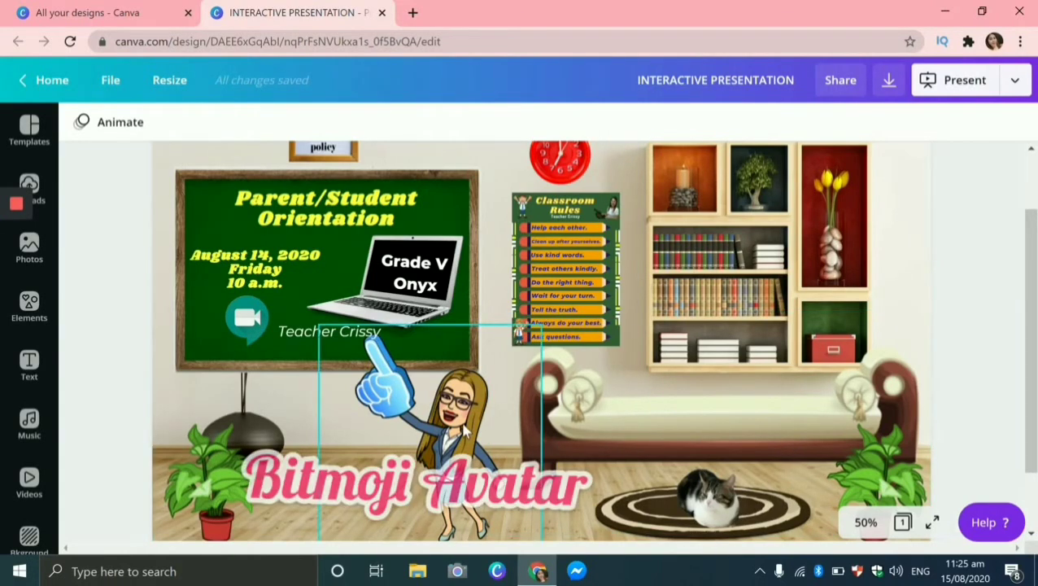
Search YouTube for 'Good Morning song' in a new tab.
click(413, 13)
click(461, 450)
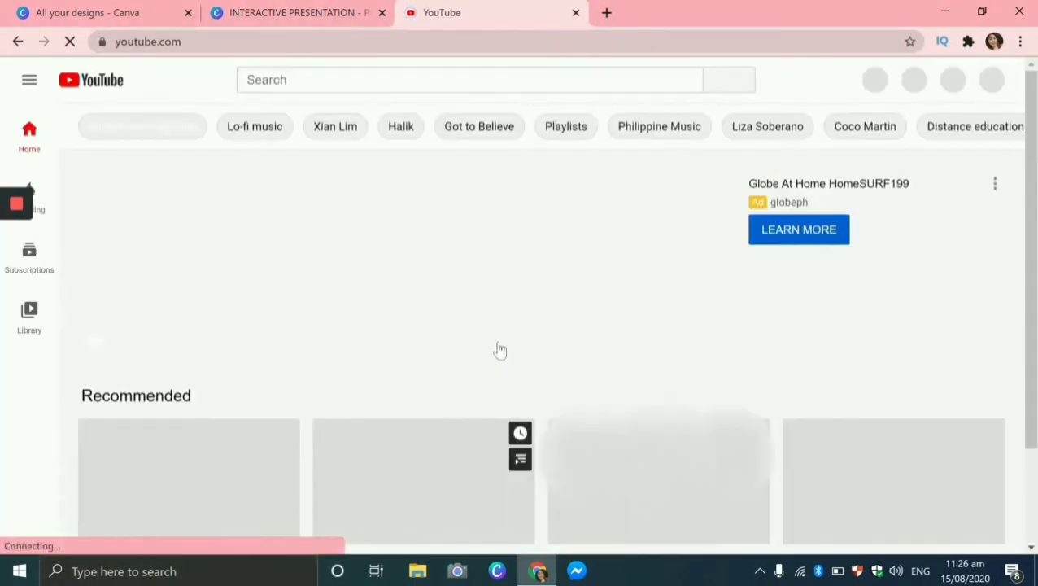
click(330, 78)
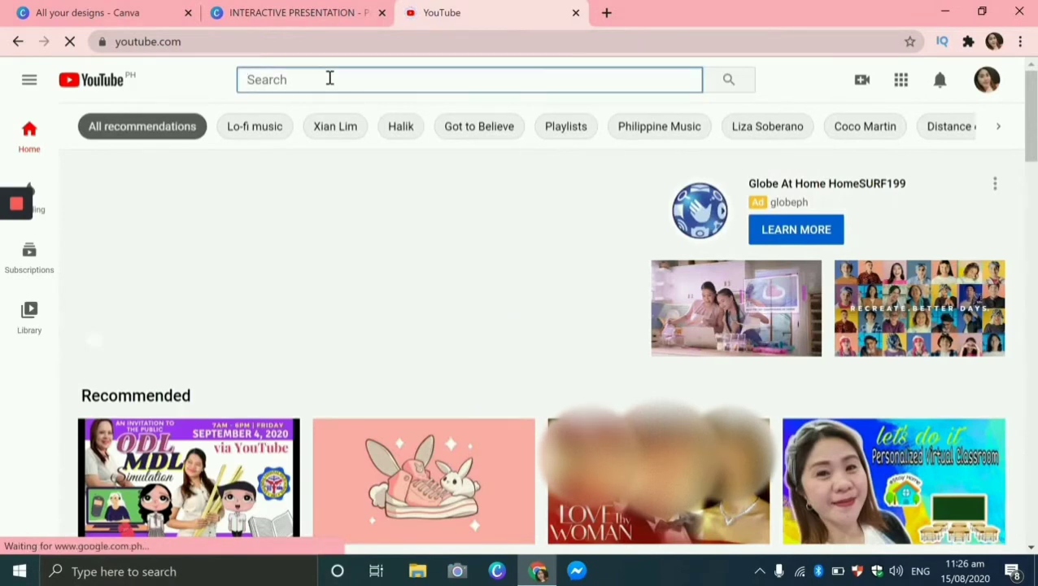
text(Good M)
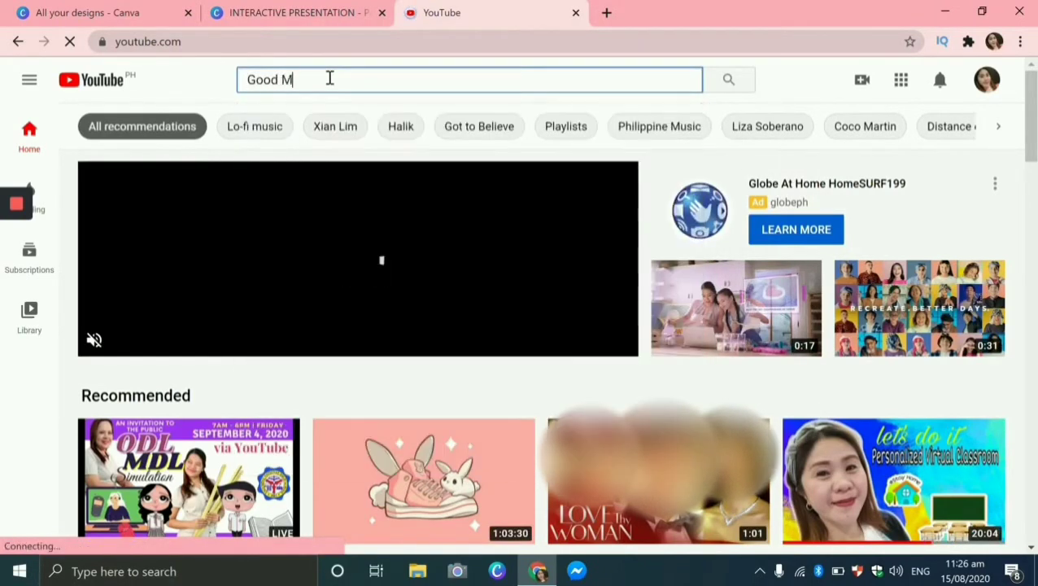
text(orning song)
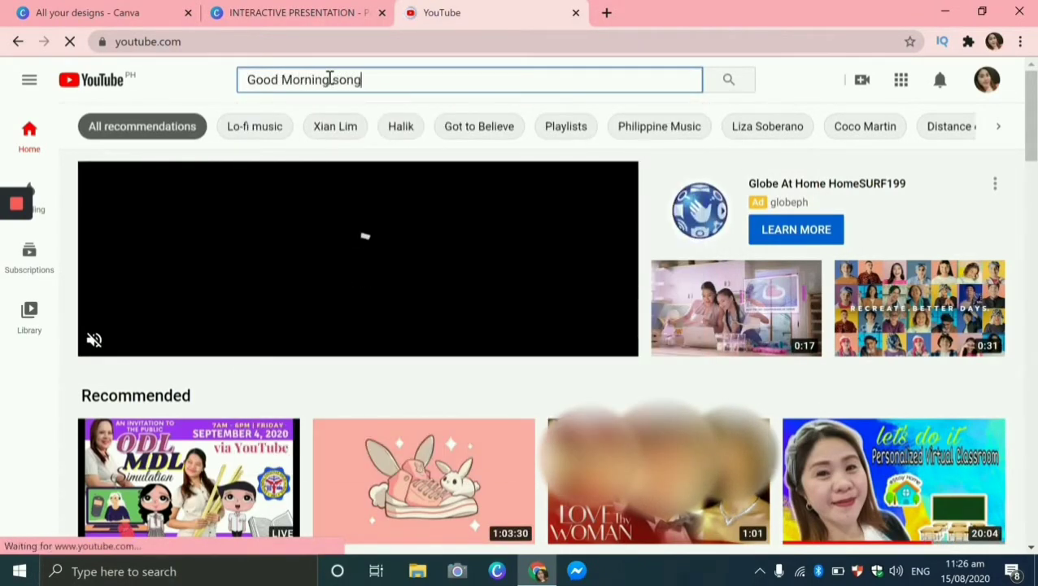
key(Return)
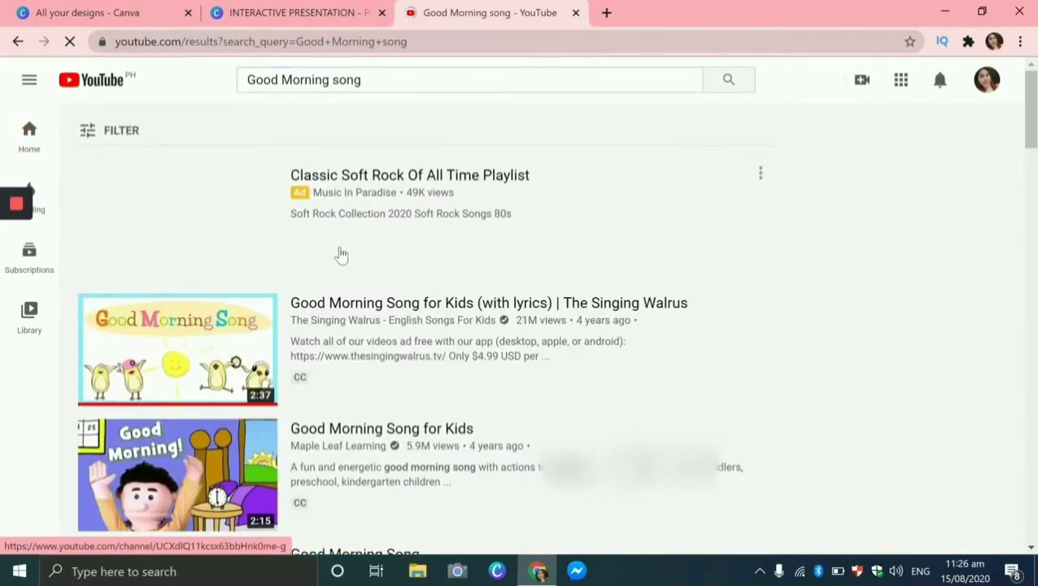
Play the Good Morning Song video with the dancing letters from the results.
scroll(341, 255, down, 1)
scroll(341, 252, down, 1)
scroll(325, 257, down, 2)
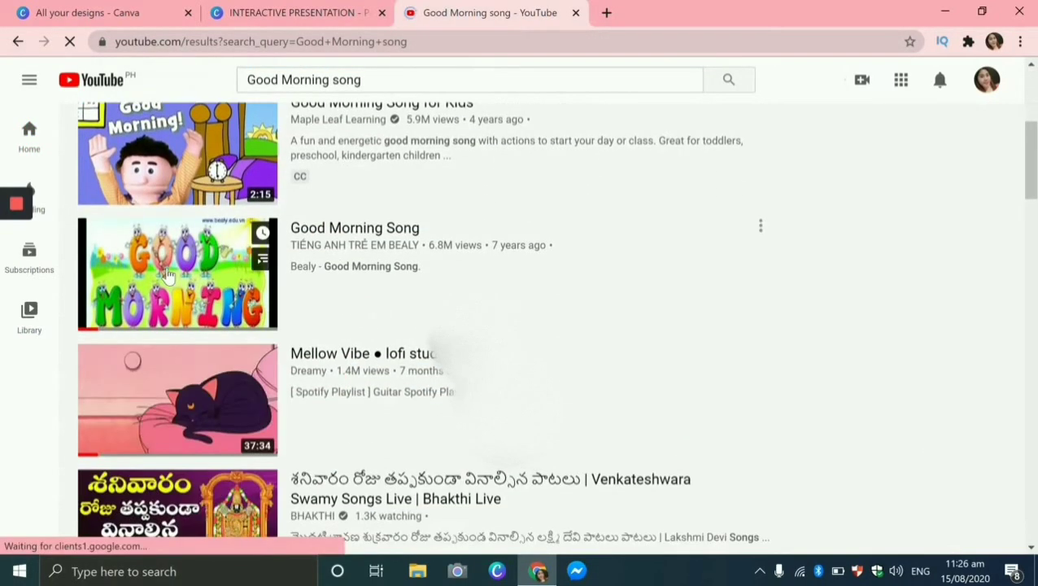
click(167, 275)
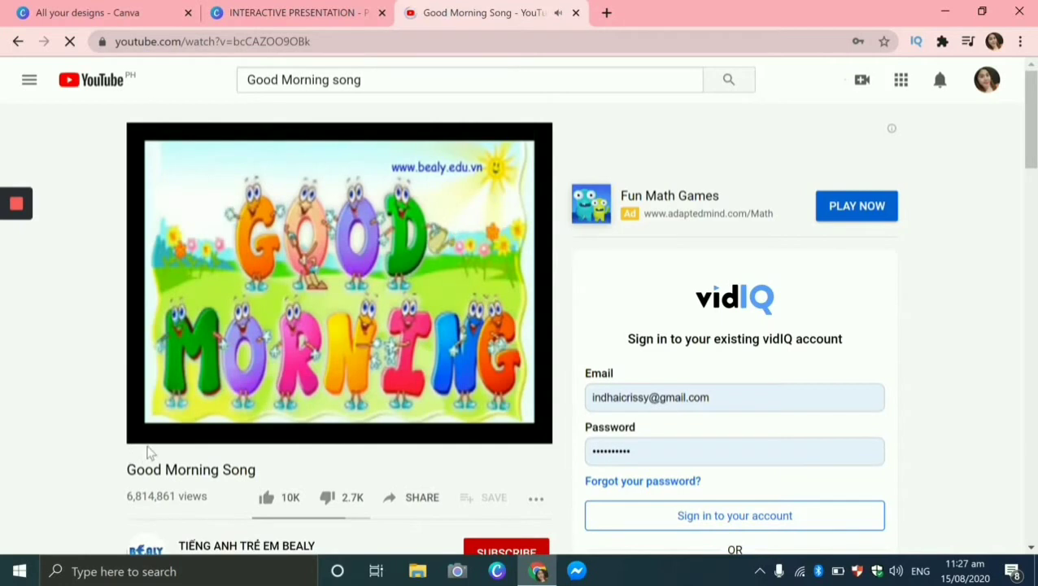
mouse_move(154, 429)
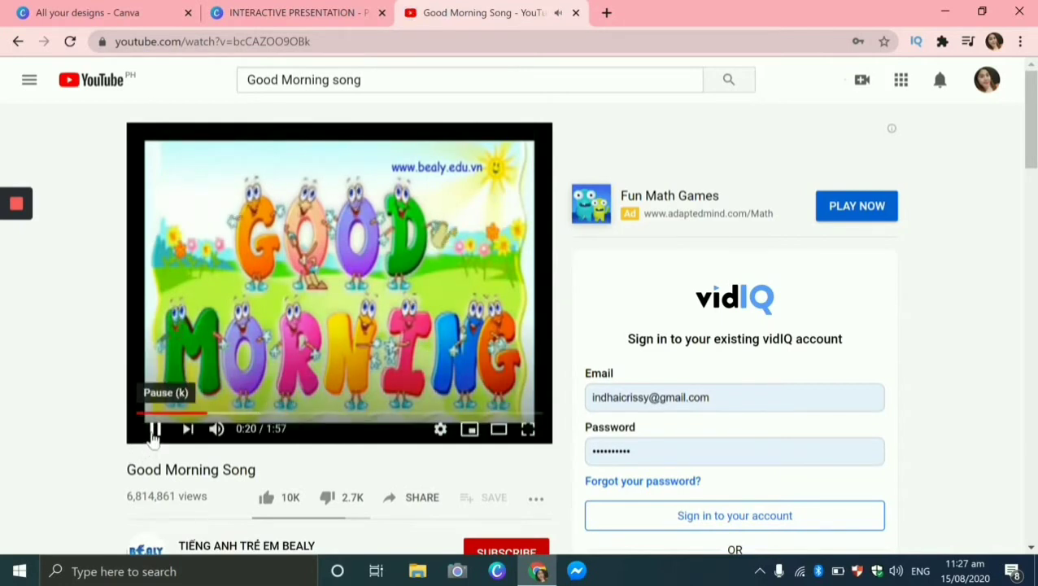
Pause the Good Morning Song, copy its youtu.be share link, and return to Canva.
click(154, 429)
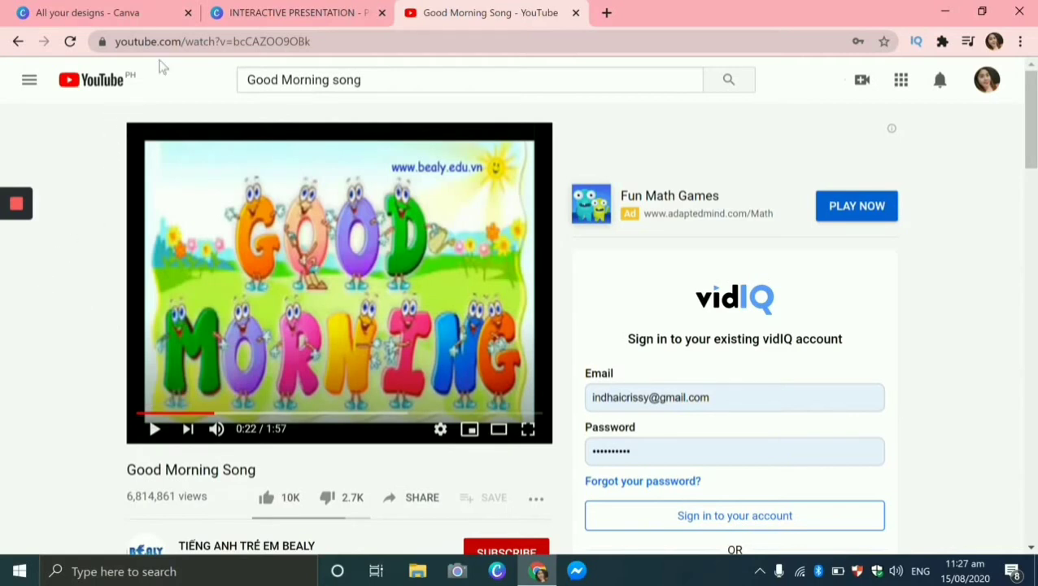
click(175, 41)
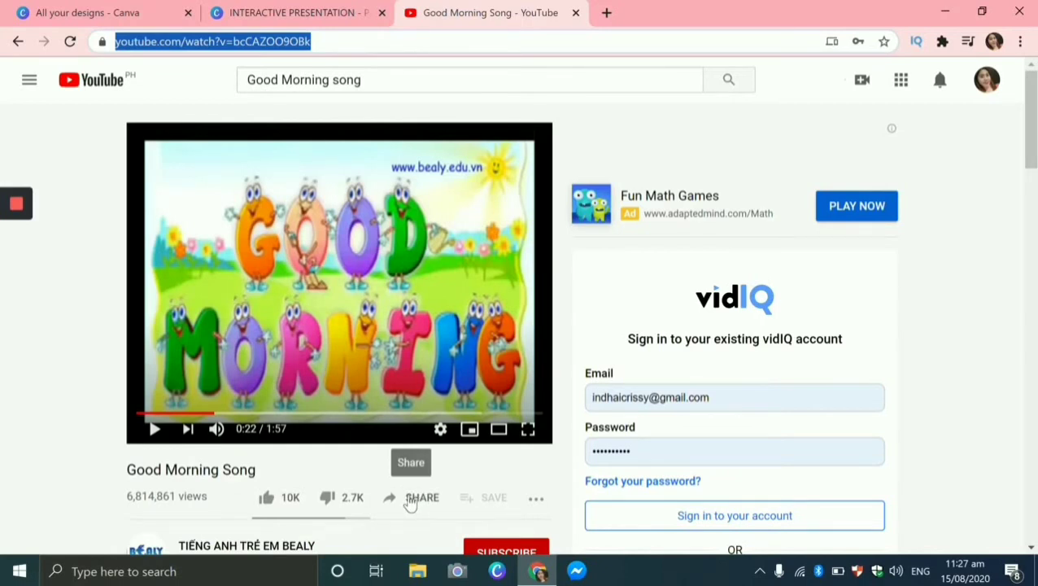
click(409, 499)
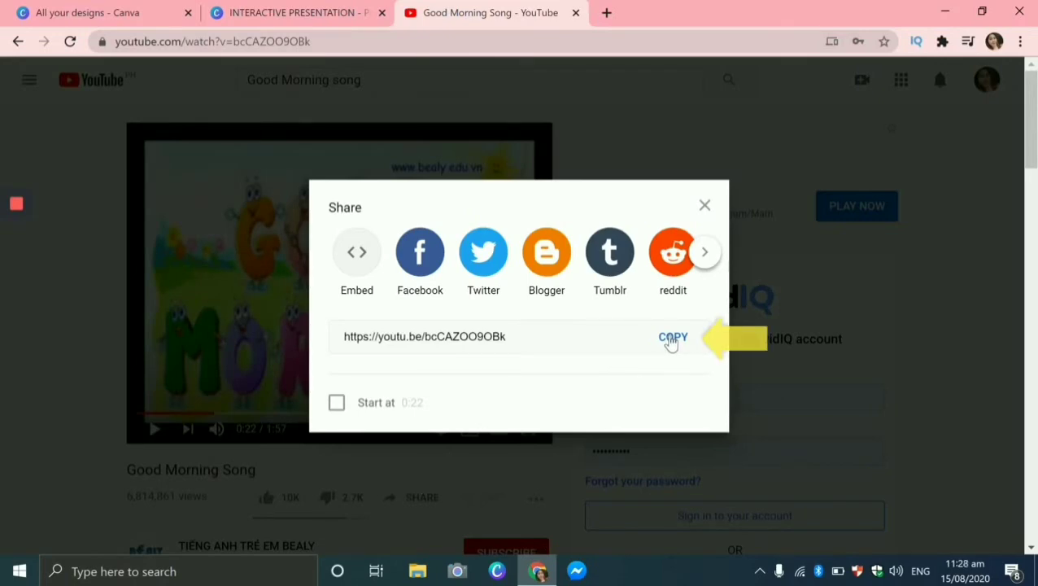
click(670, 343)
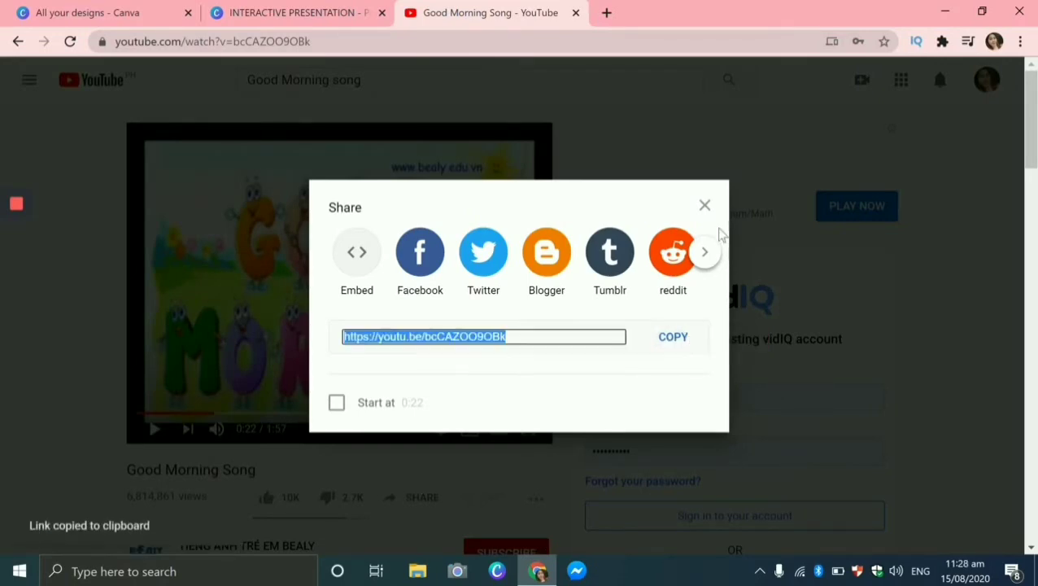
click(705, 206)
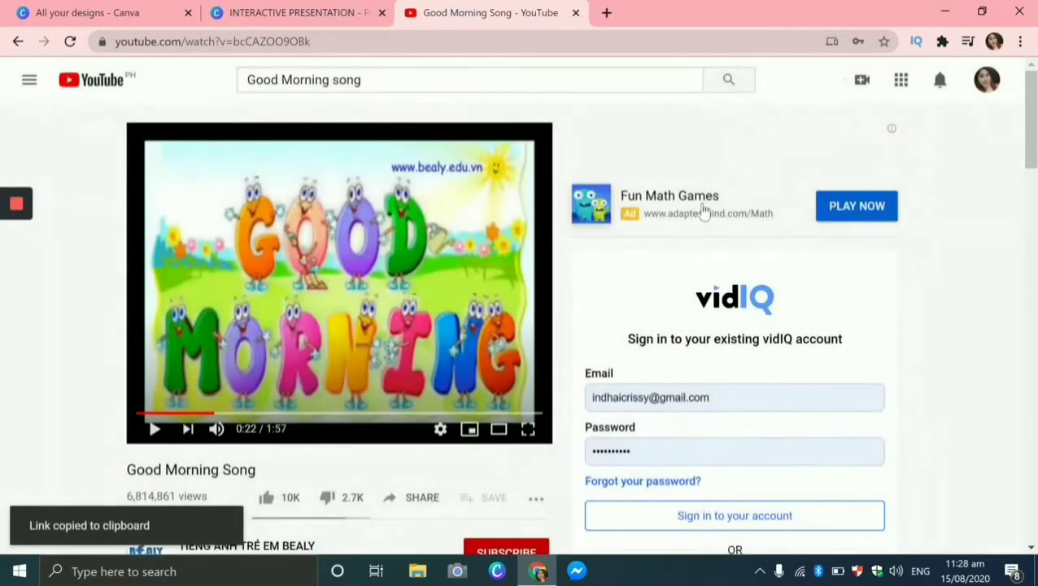
click(285, 14)
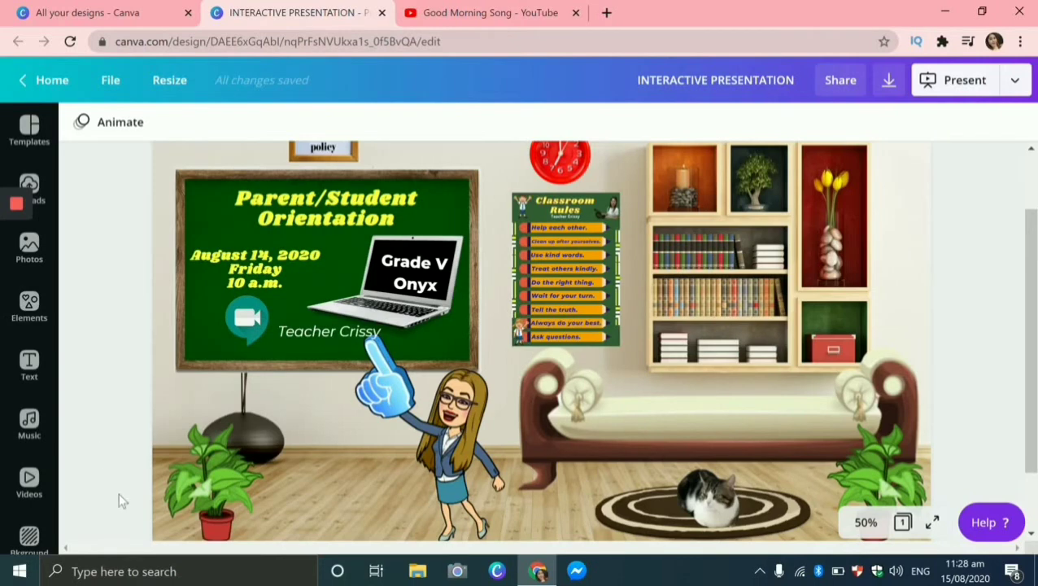
Apply the pasted youtu.be/bcCAZOO9OBk link to the pointing teacher Bitmoji.
click(440, 489)
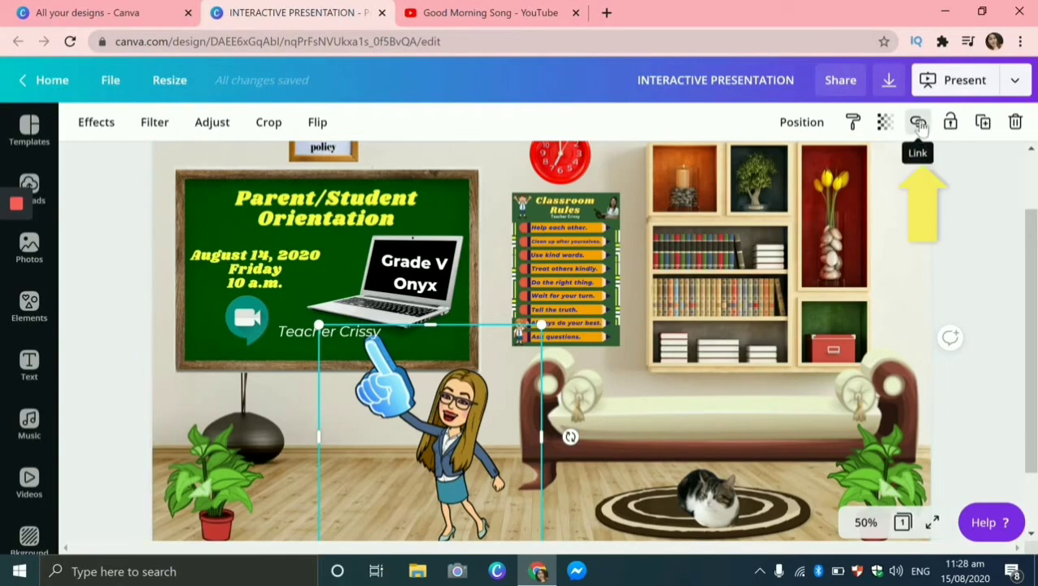
click(918, 122)
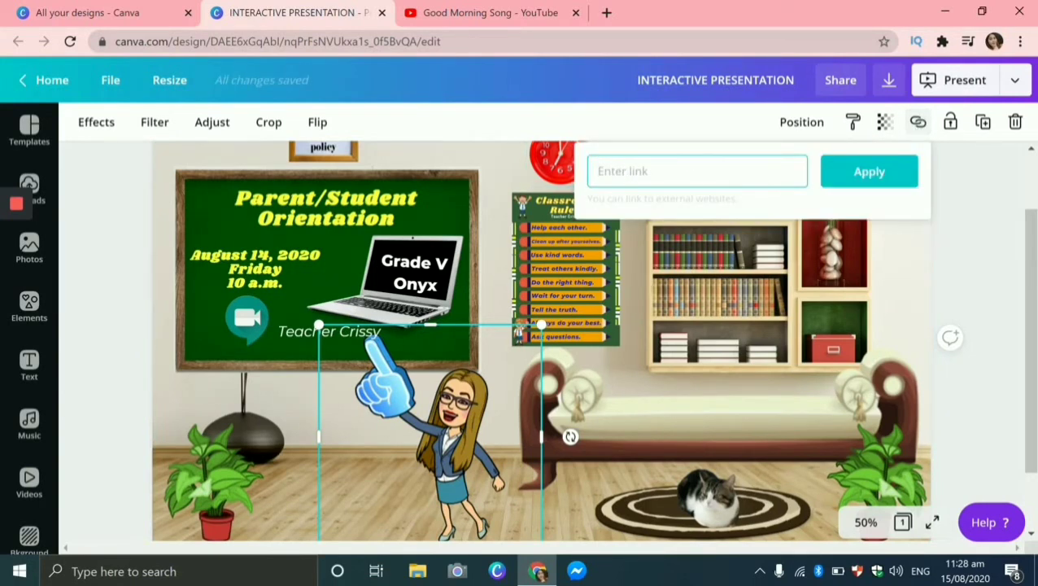
key(ctrl+v)
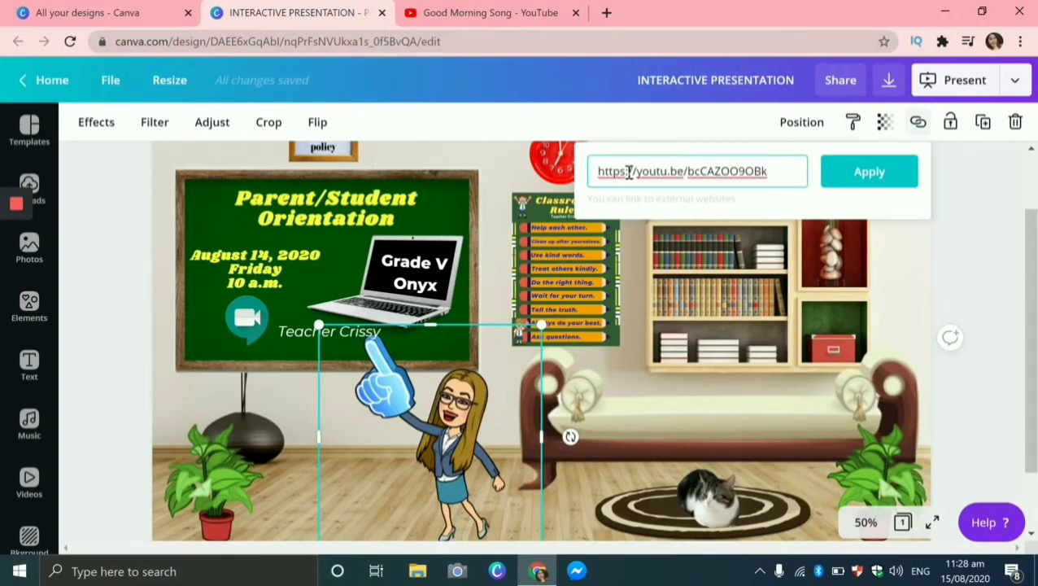
click(879, 172)
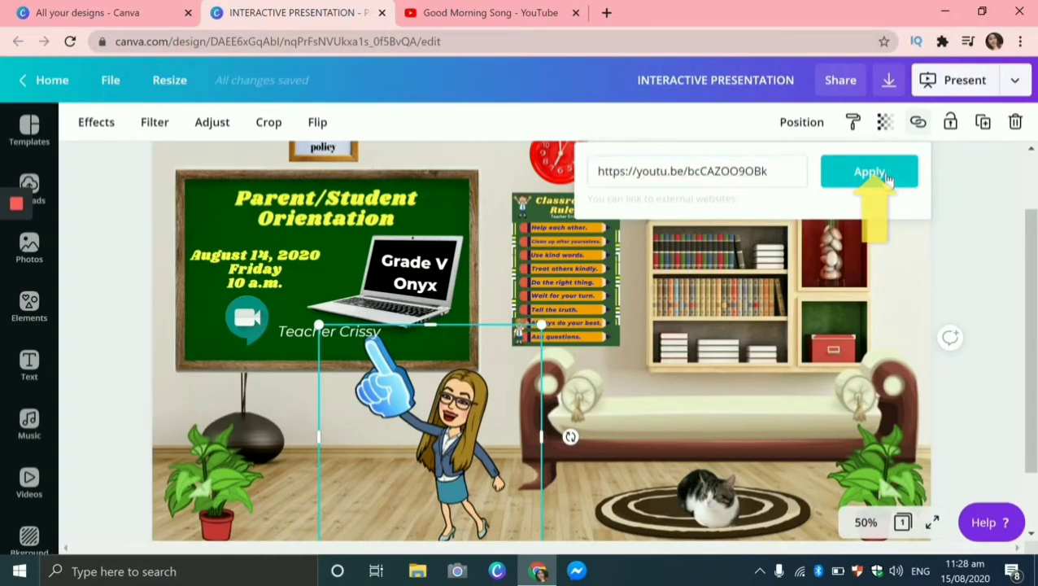
key(Escape)
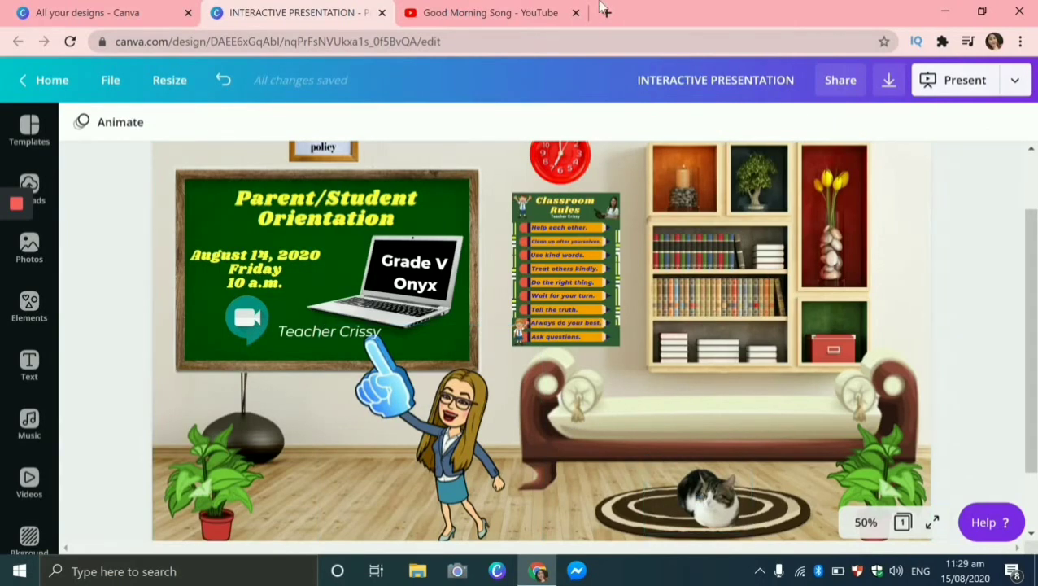
Search YouTube for 'cat sounds angry' and open the Funny Cats and Kittens Meowing Compilation.
click(470, 13)
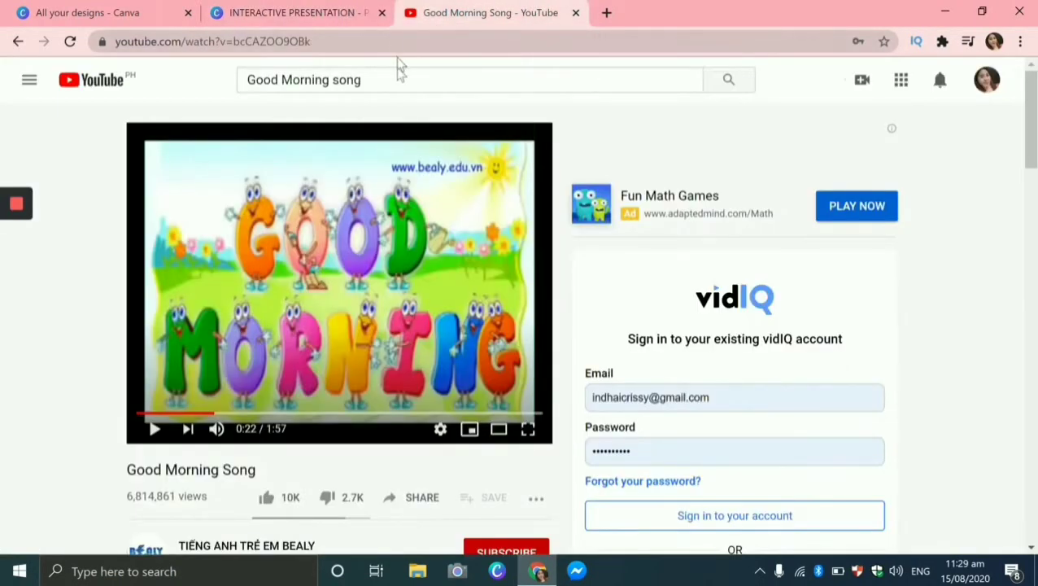
drag(364, 79, 234, 85)
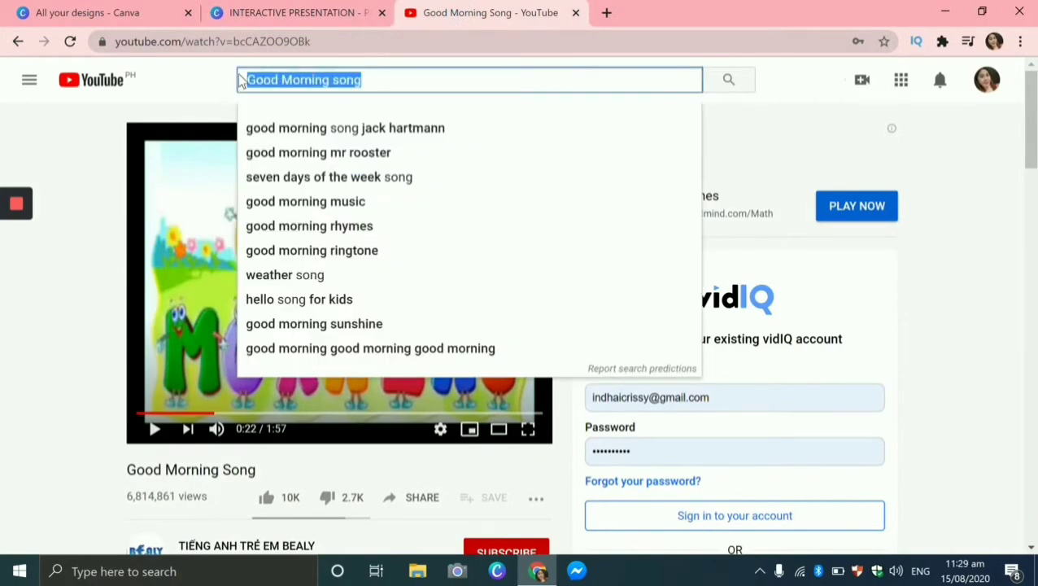
text(Cat)
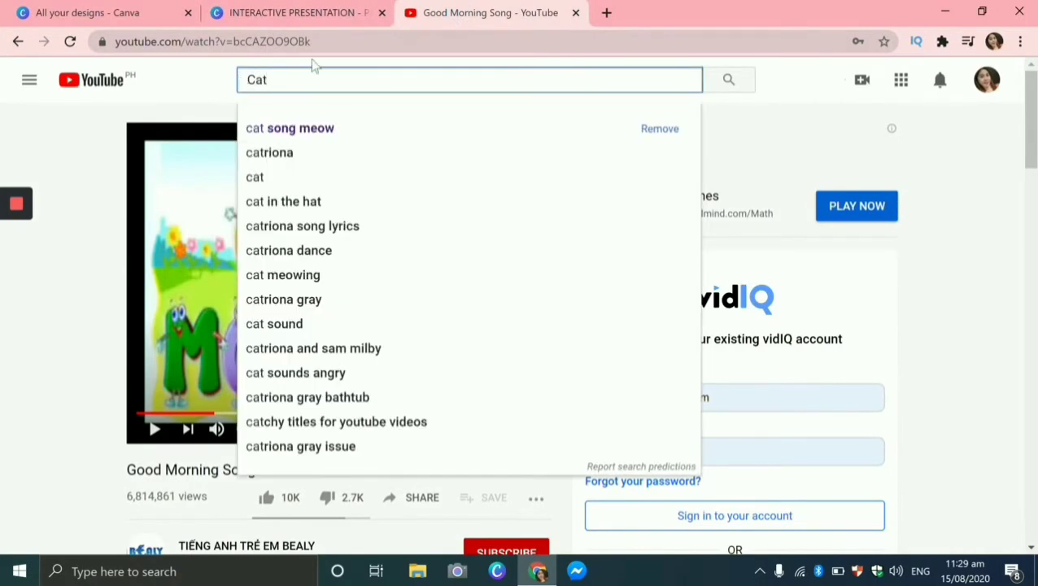
click(301, 373)
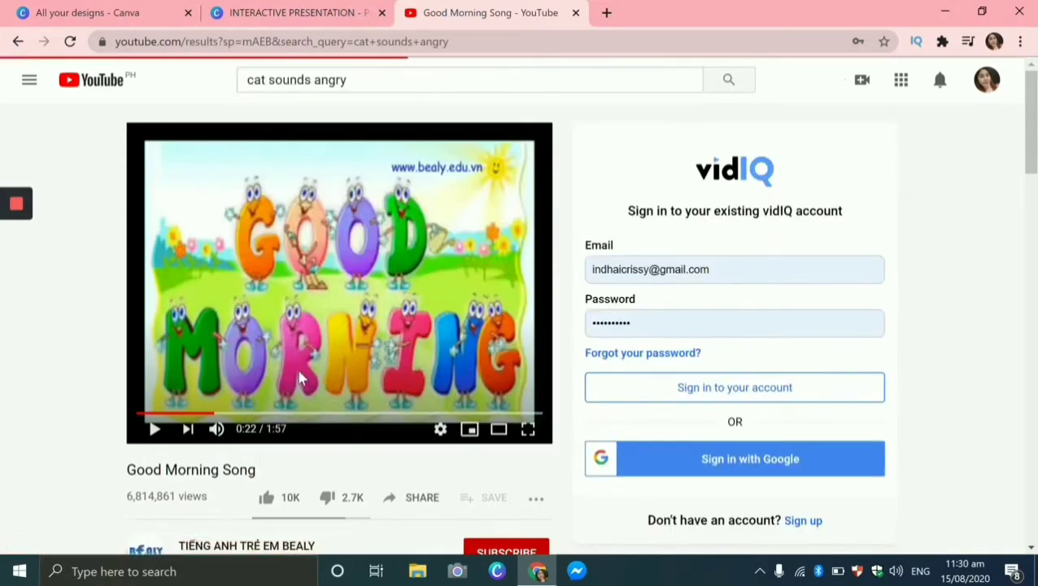
scroll(259, 376, down, 10)
scroll(259, 377, down, 2)
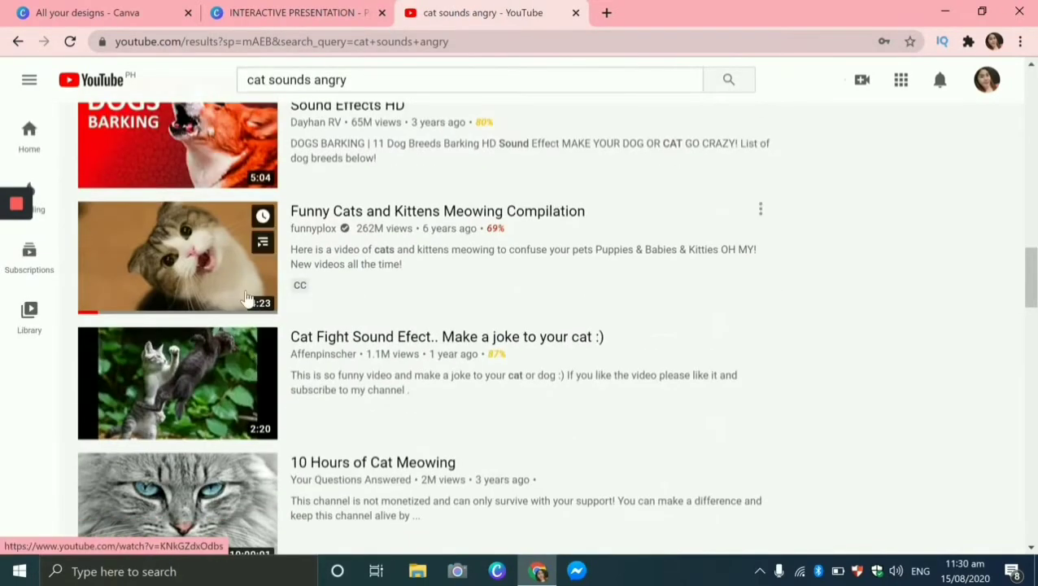
click(164, 273)
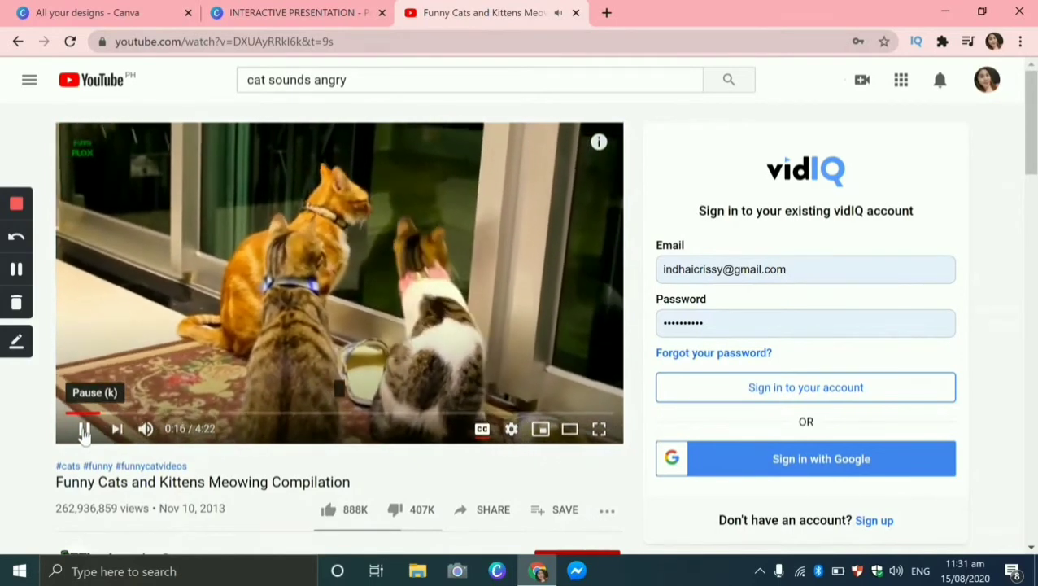
Pause the cat video, copy its short share link, and close the YouTube tab.
click(84, 431)
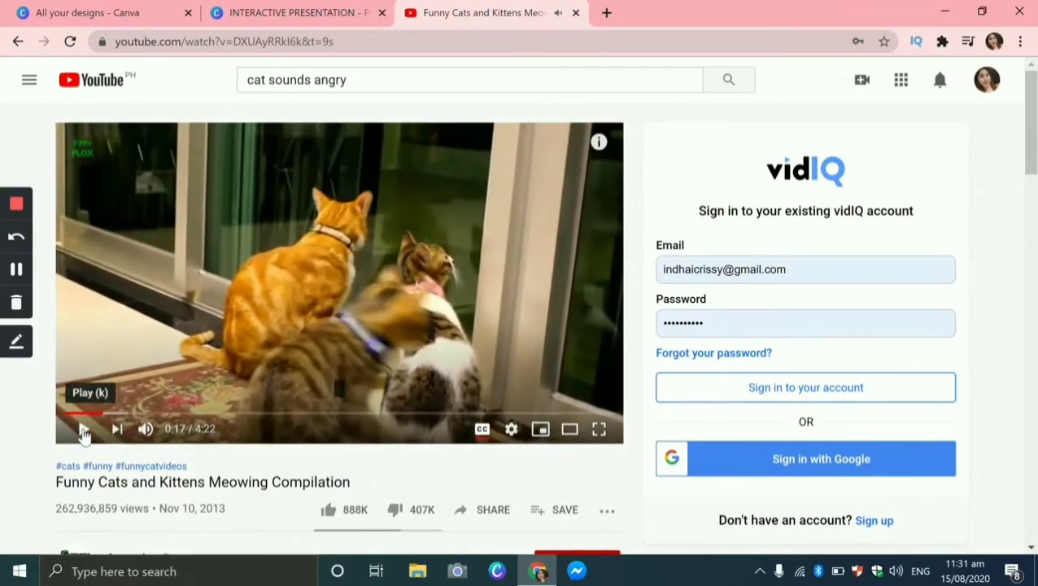
scroll(4, 415, down, 1)
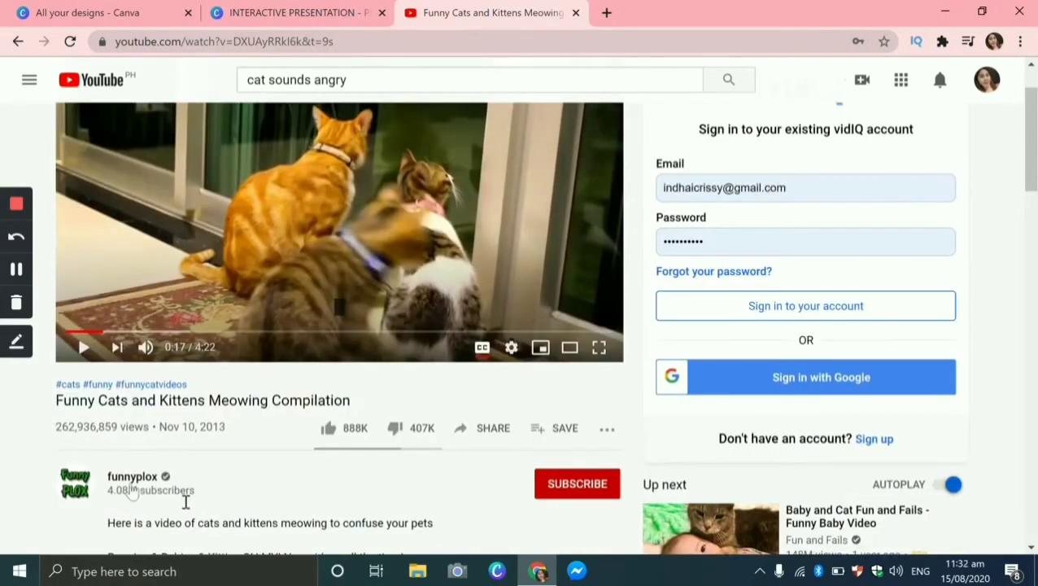
click(485, 430)
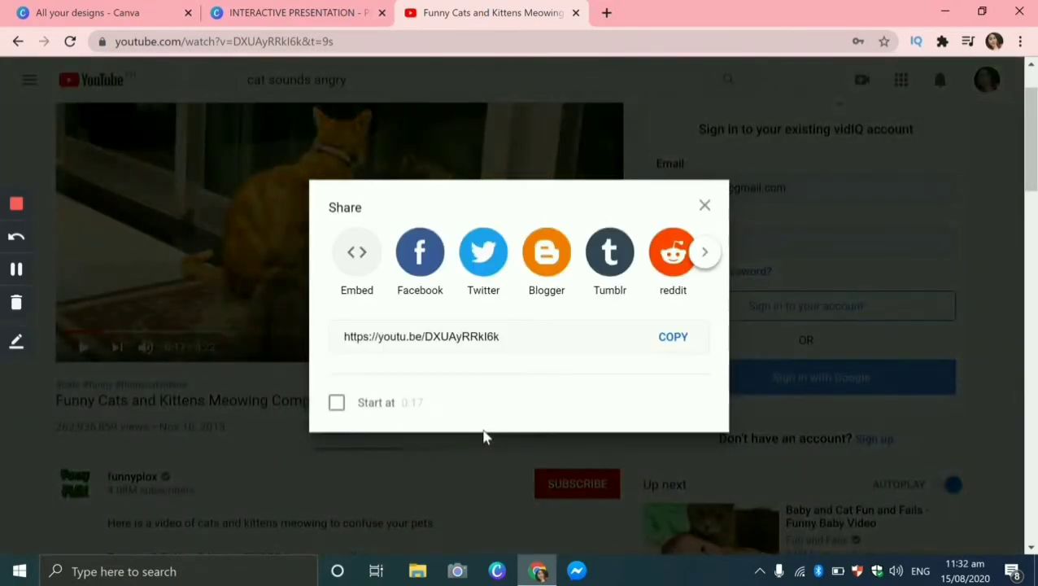
click(674, 340)
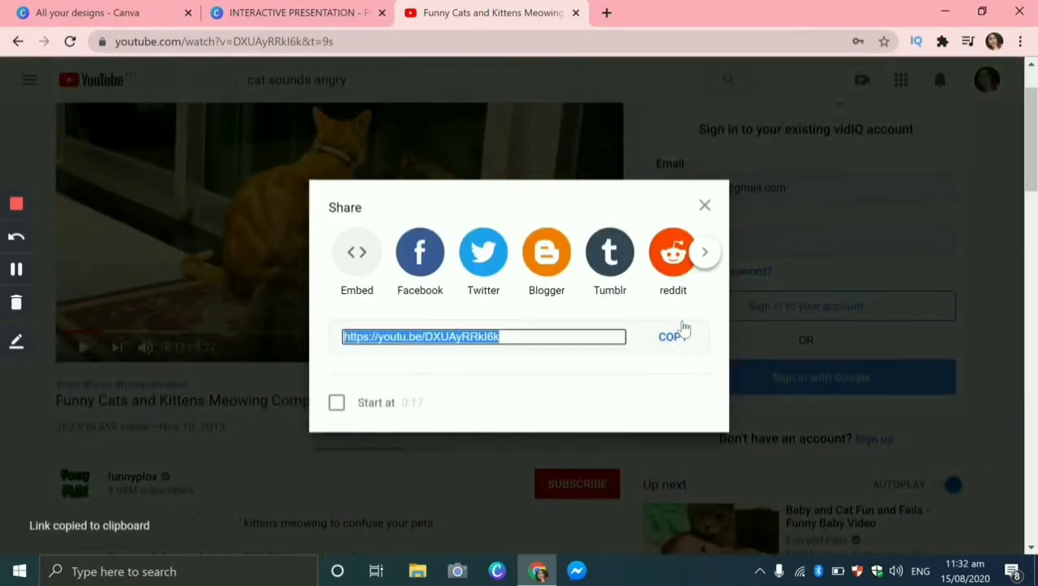
click(705, 206)
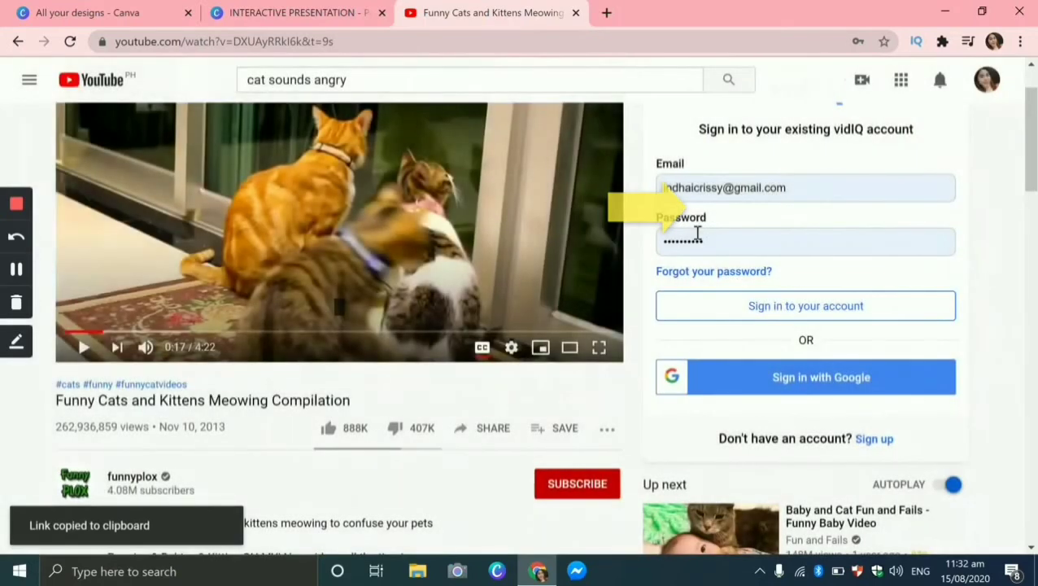
click(575, 13)
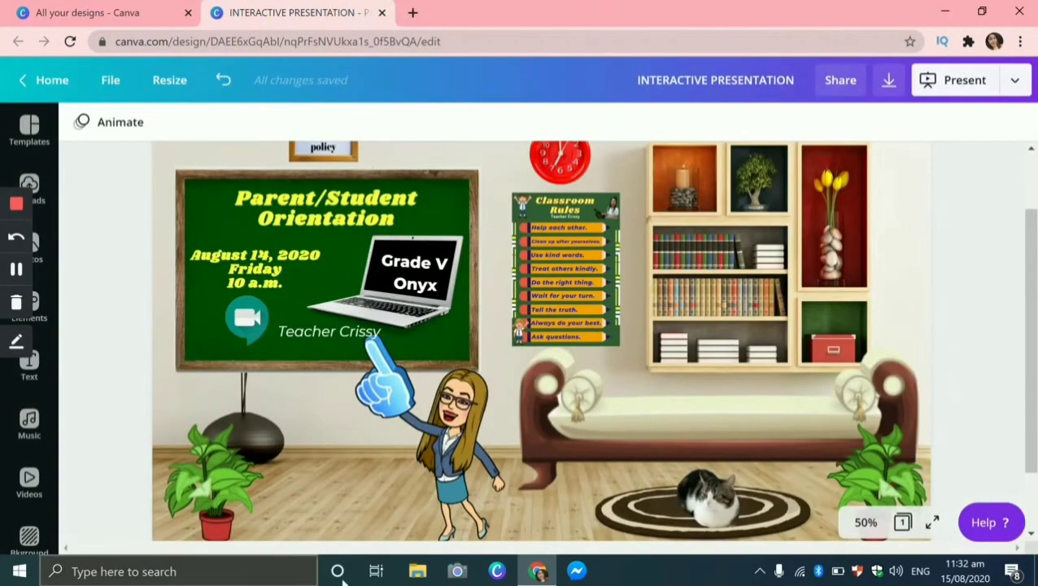
Apply the pasted youtu.be/DXUAyRRkI6k link to the cat image on the rug.
click(704, 504)
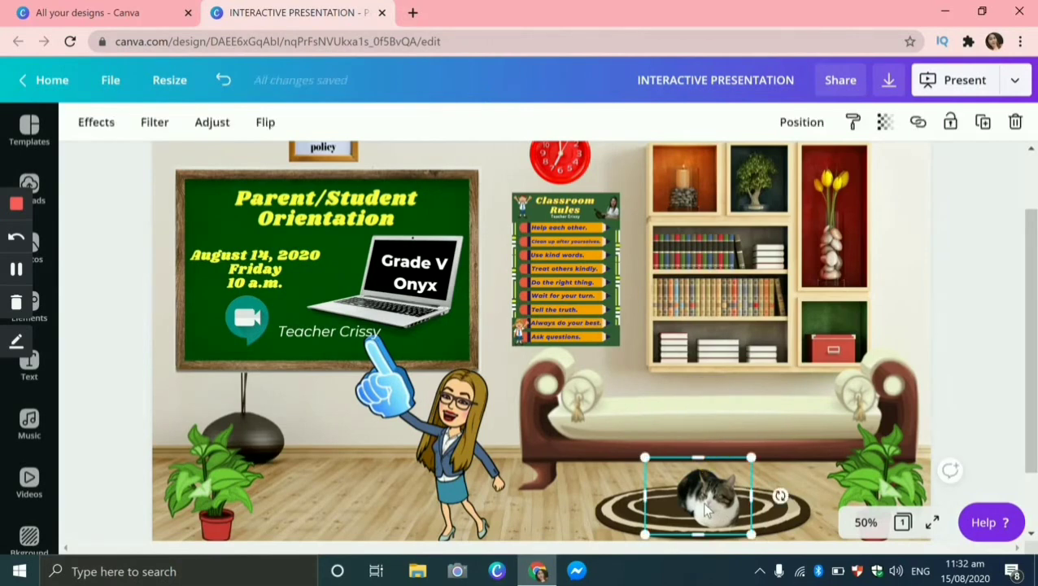
click(920, 126)
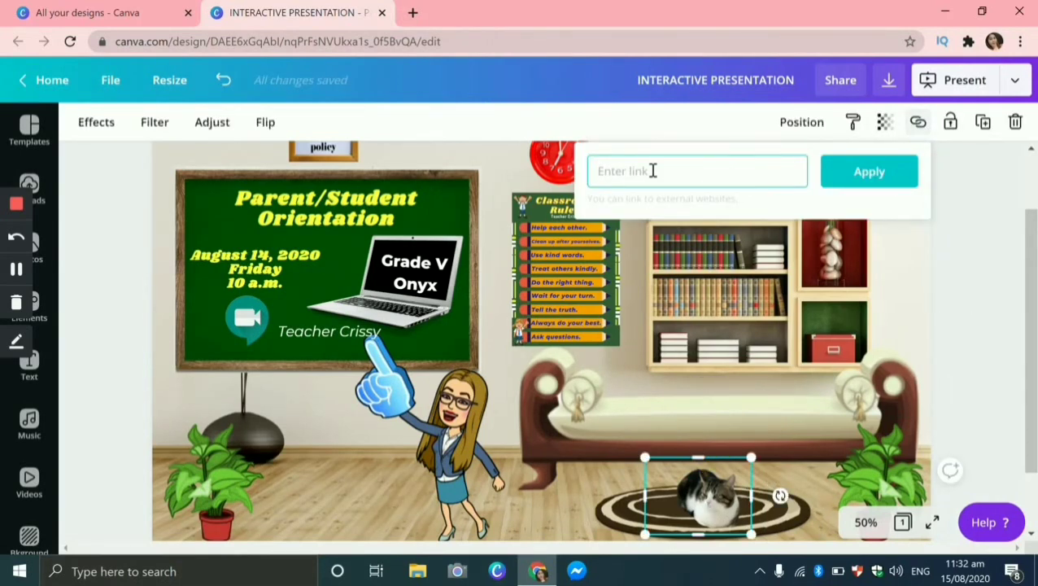
key(ctrl+v)
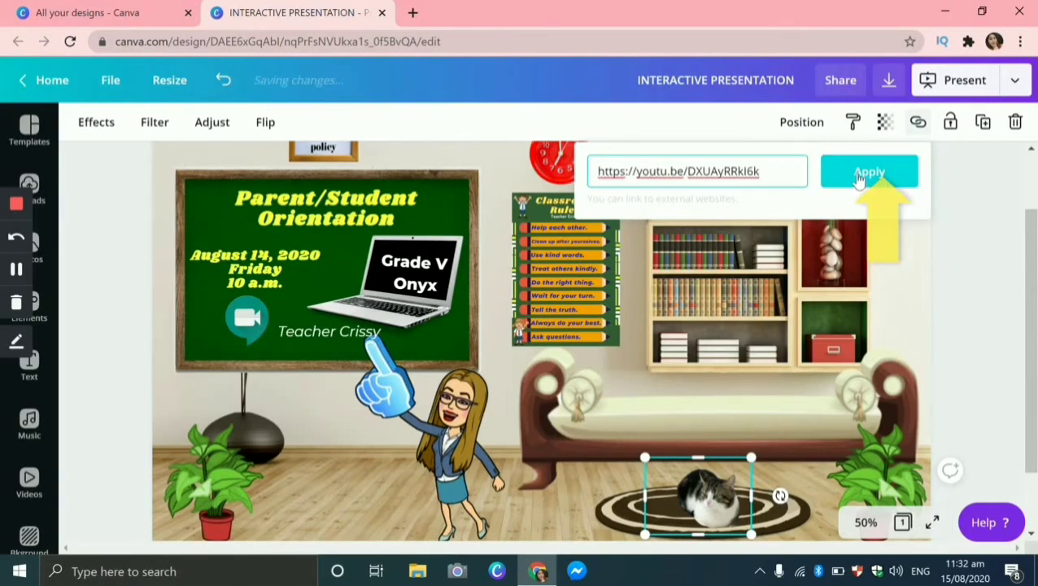
click(865, 173)
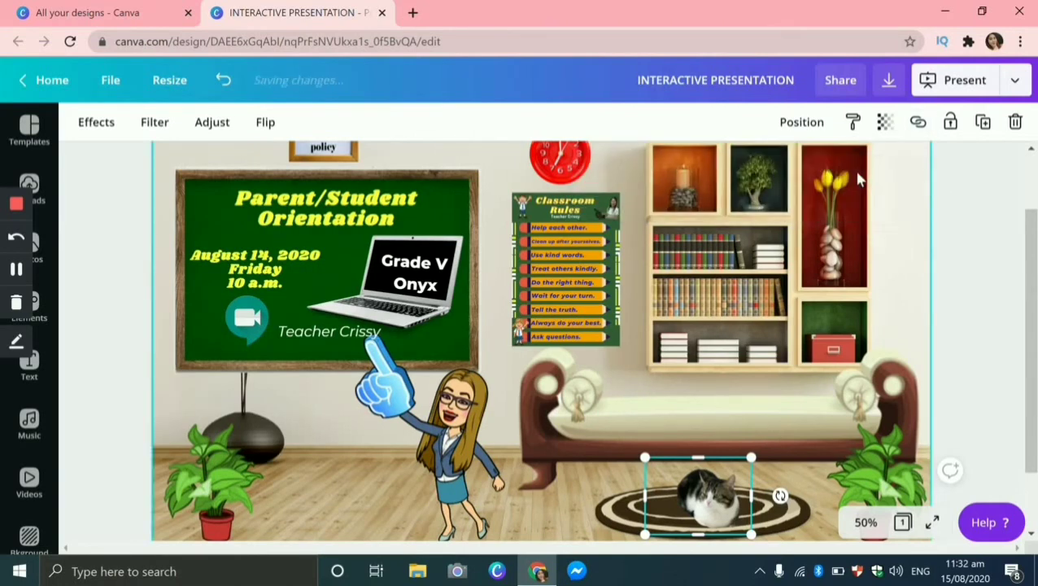
click(948, 259)
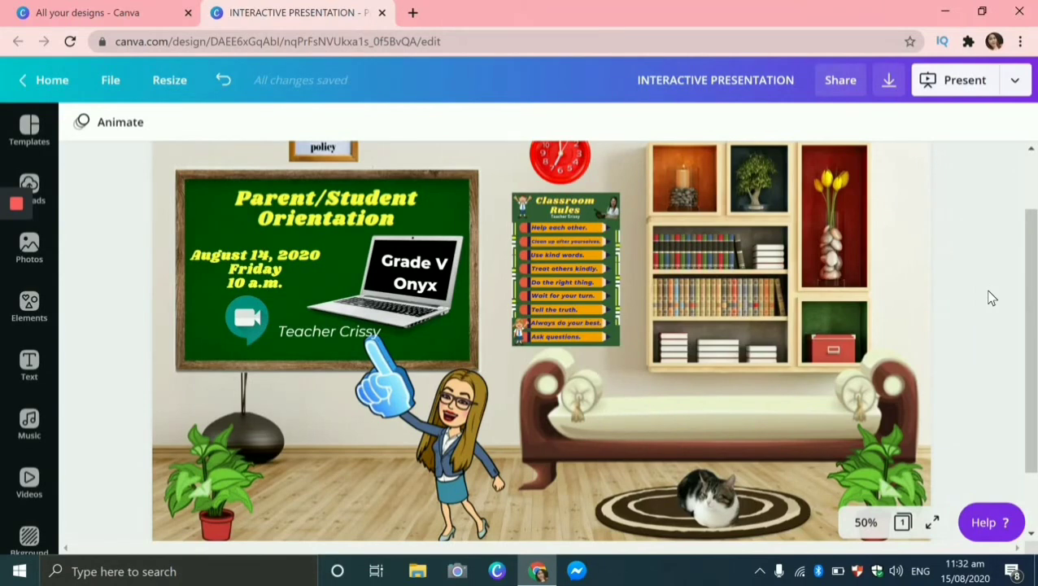
Select the laptop image, then open a new Chrome tab on the Google start page.
click(418, 320)
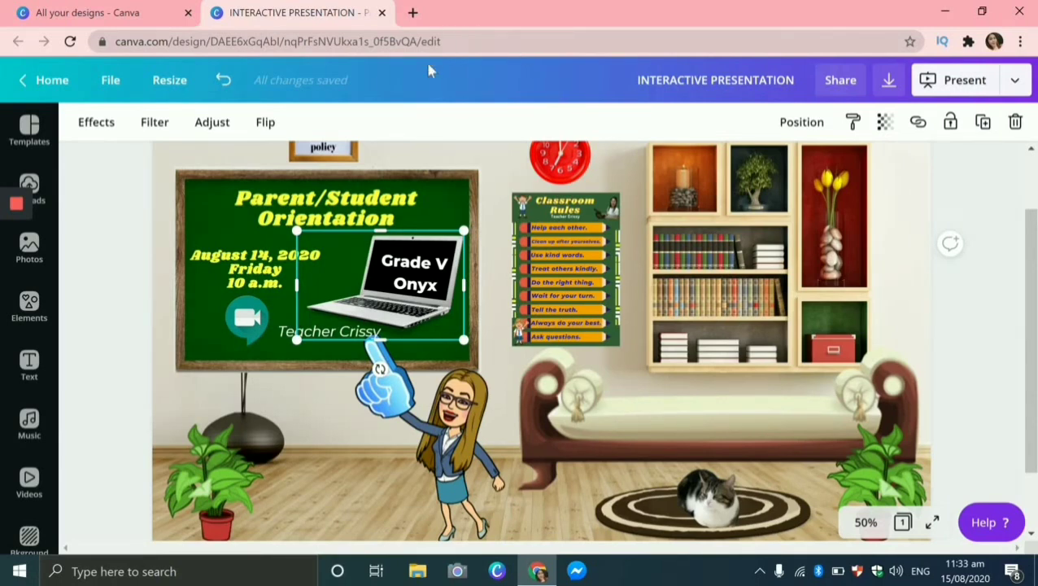
click(413, 13)
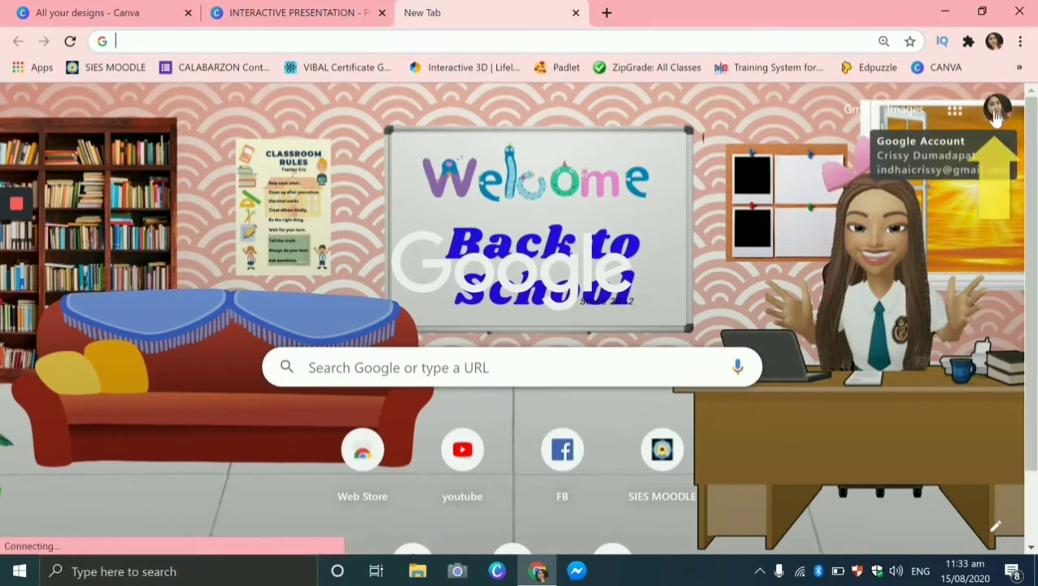
Go to Google Drive from the Google apps grid.
click(953, 116)
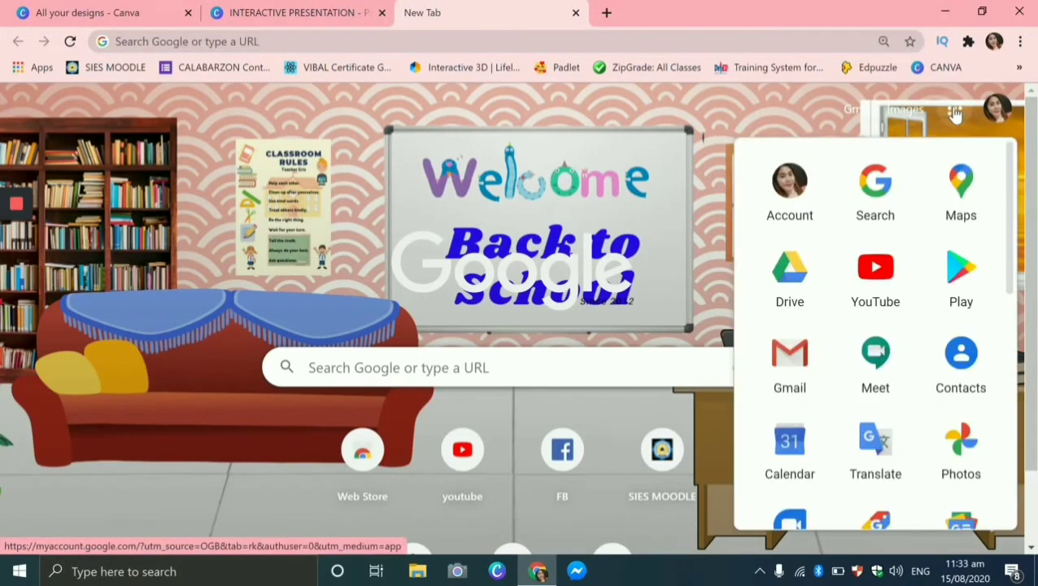
click(788, 275)
scroll(720, 150, down, 3)
scroll(722, 151, down, 2)
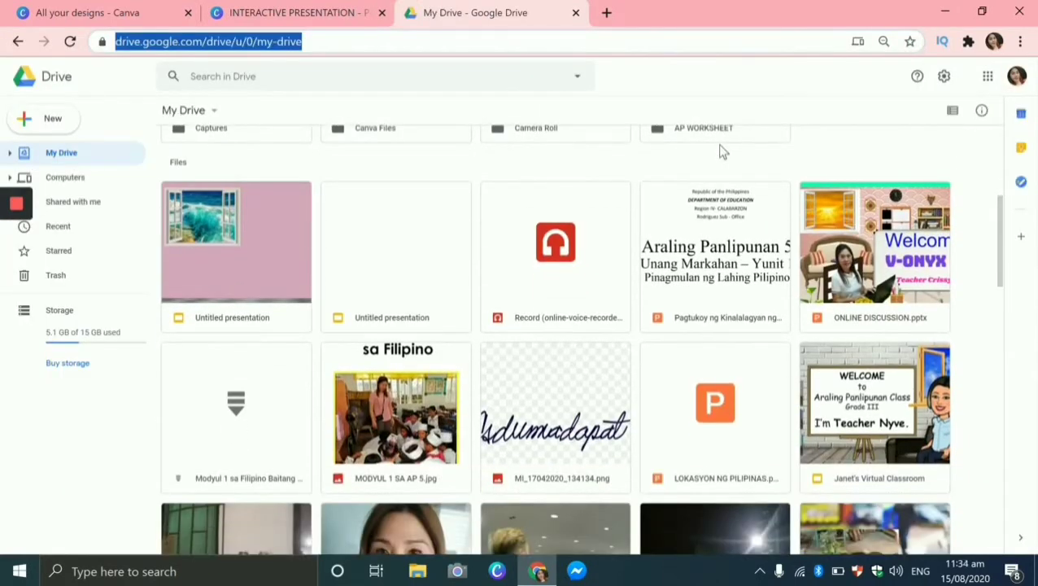
Open ONLINE DISCUSSION.pptx from Drive with Google Slides.
click(867, 247)
double_click(867, 246)
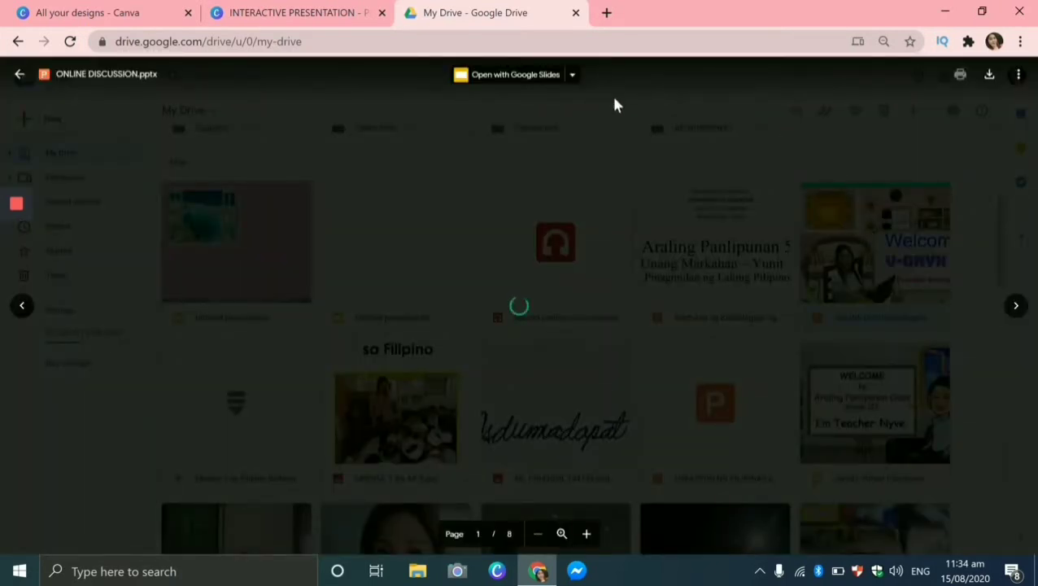
click(573, 76)
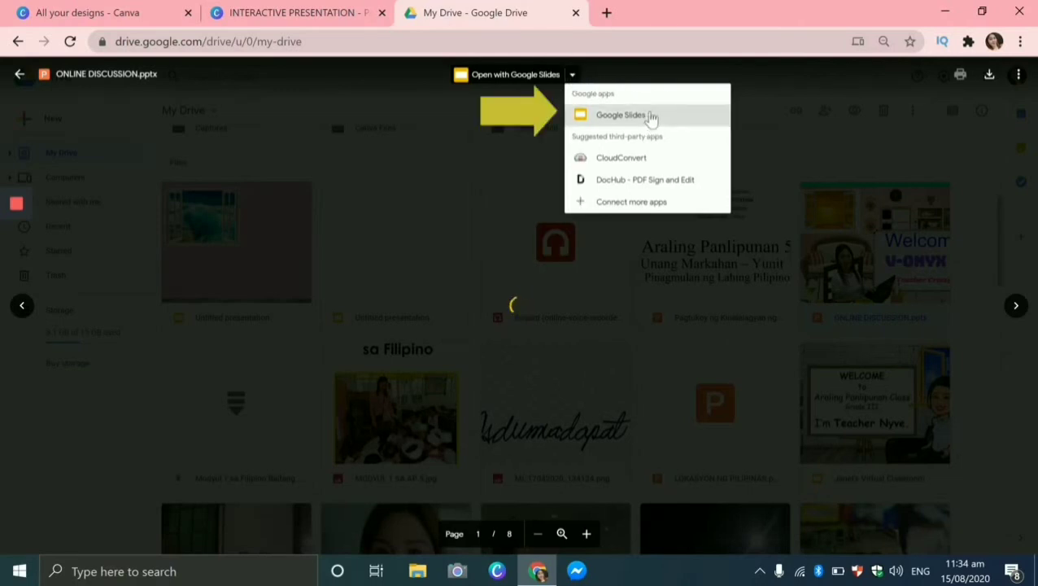
click(652, 116)
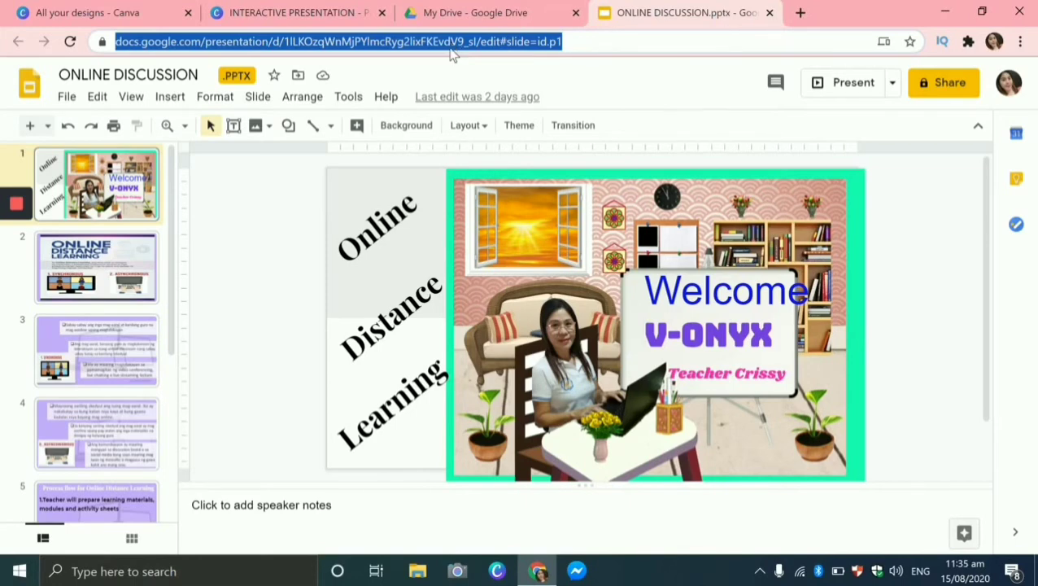
Copy the ONLINE DISCUSSION presentation's Bitly short link bit.ly/30PHaCj and close its Slides tab.
click(967, 50)
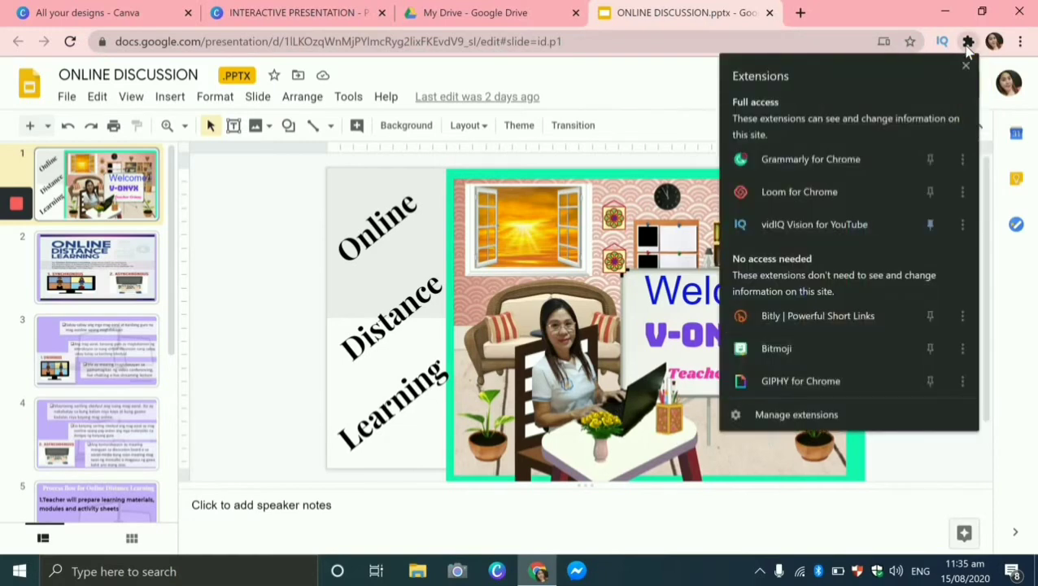
click(815, 326)
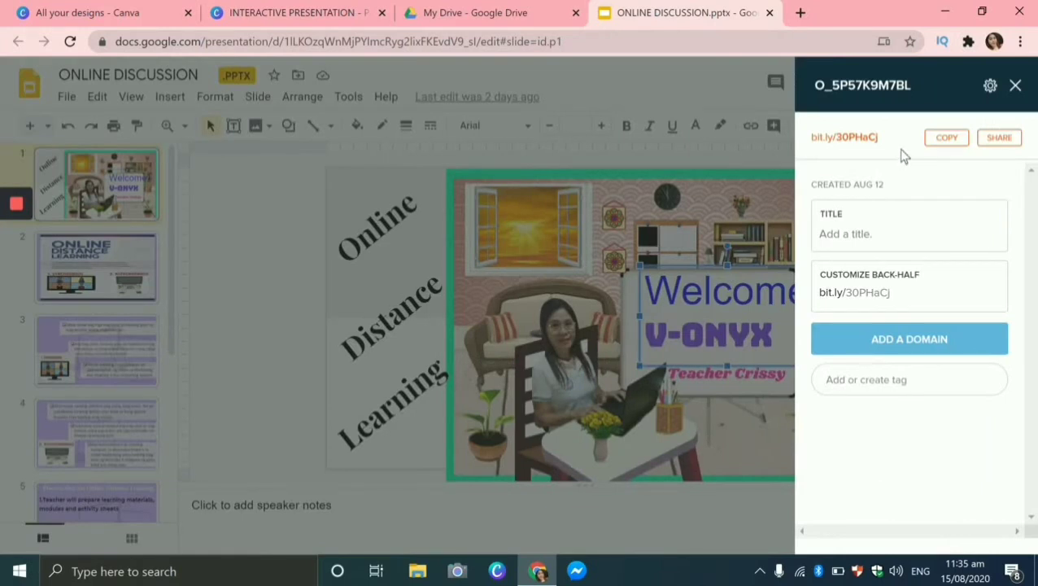
click(945, 138)
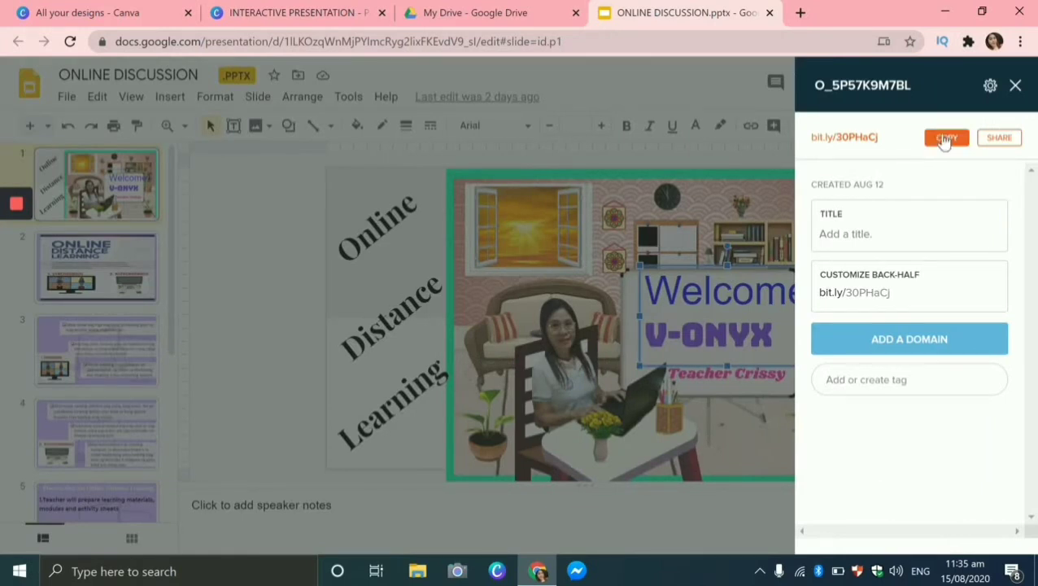
click(946, 138)
click(1015, 85)
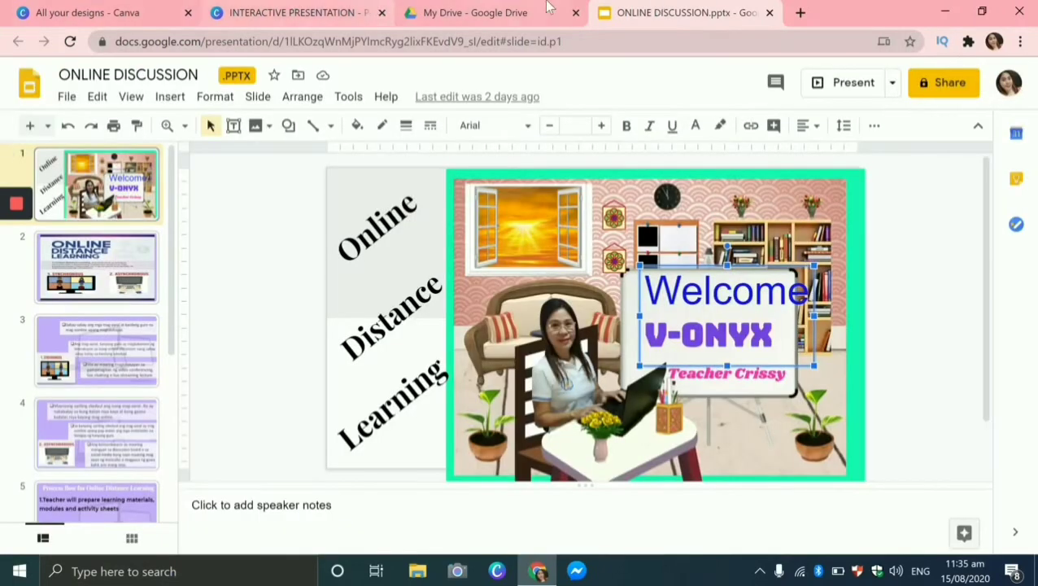
click(770, 13)
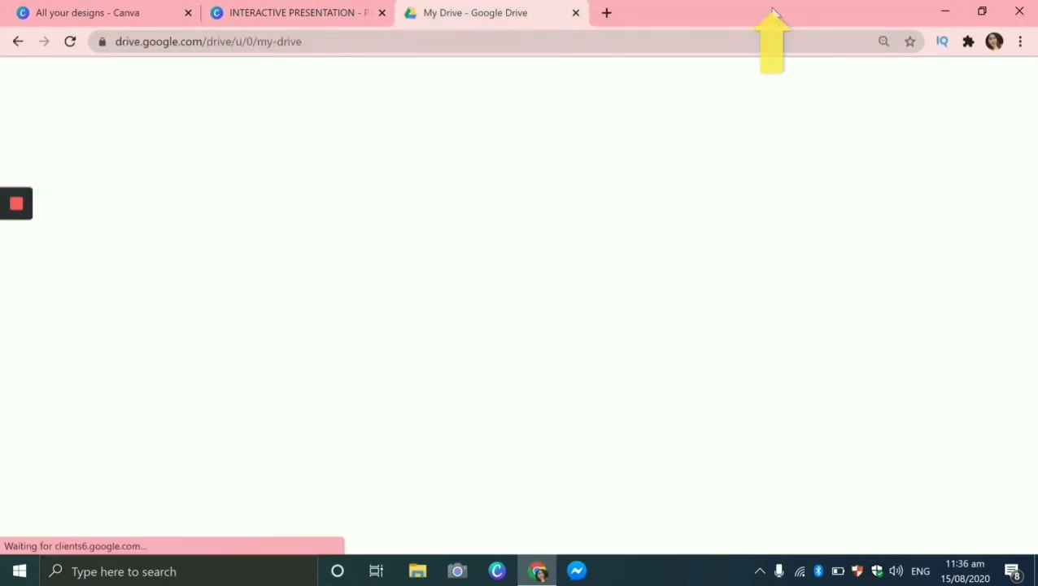
Link the chalkboard laptop image to the pasted bit.ly/30PHaCj short link.
click(576, 13)
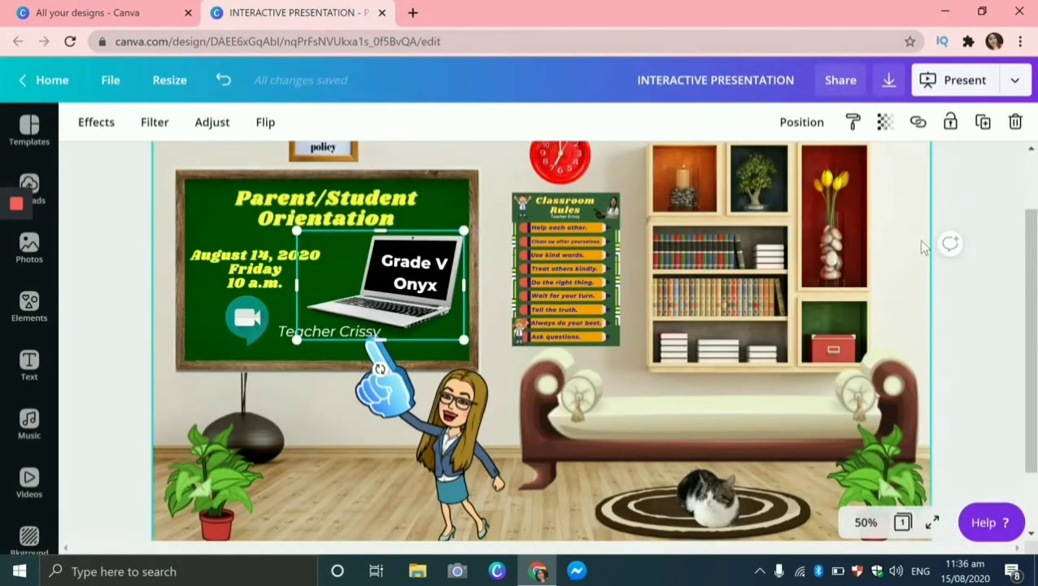
click(996, 303)
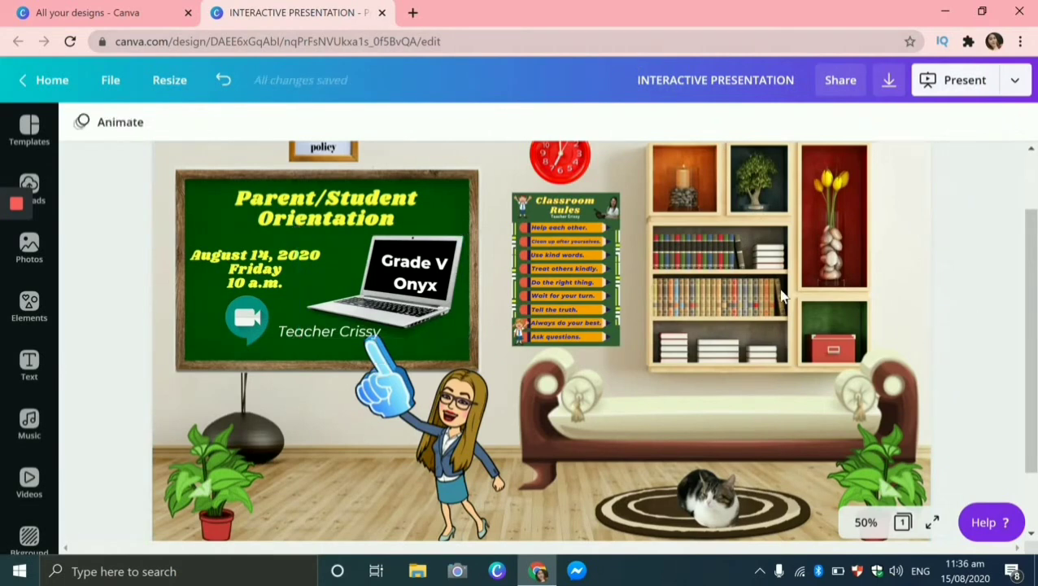
click(409, 319)
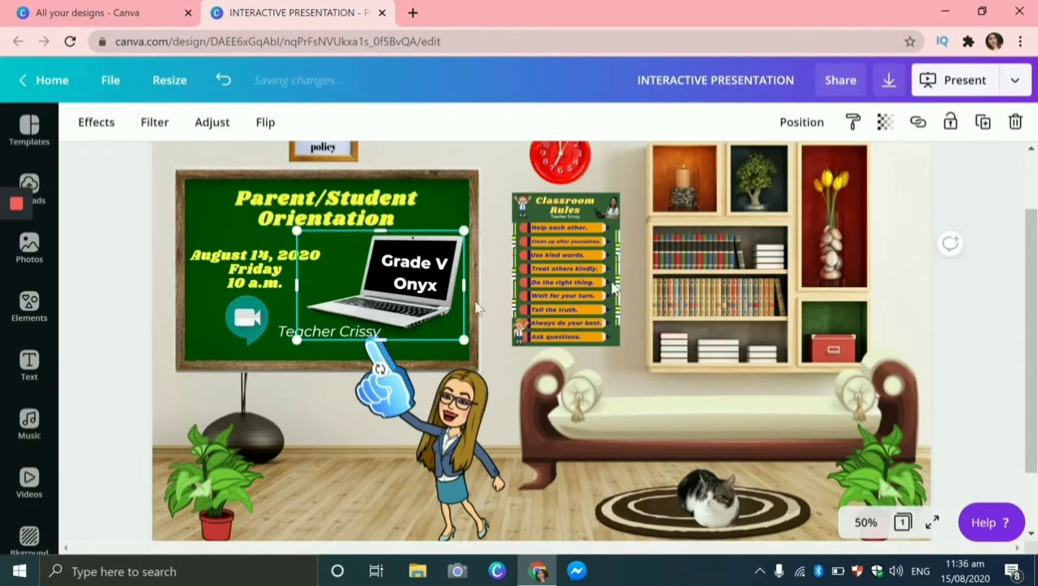
click(918, 121)
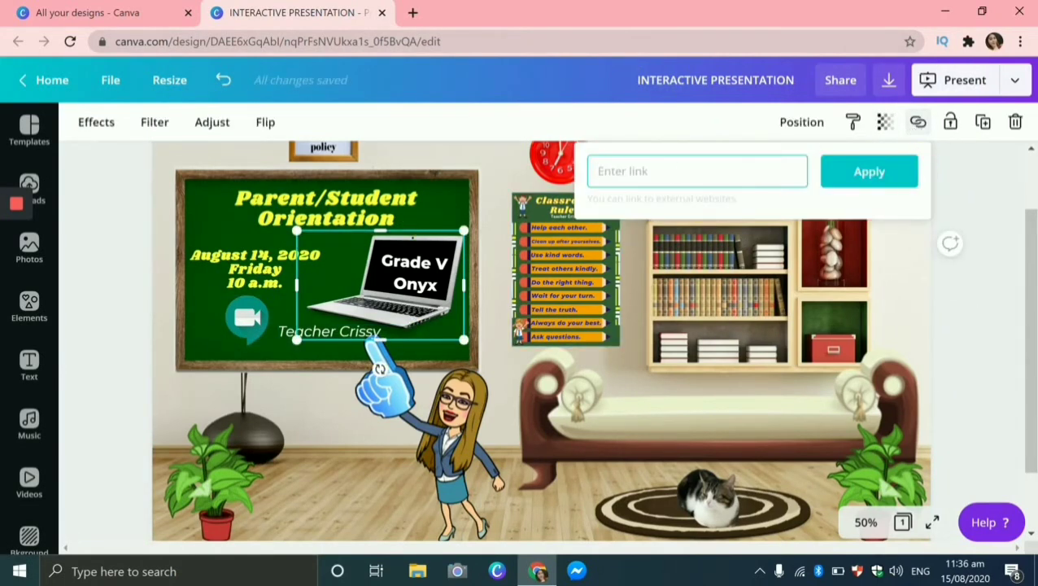
key(ctrl+v)
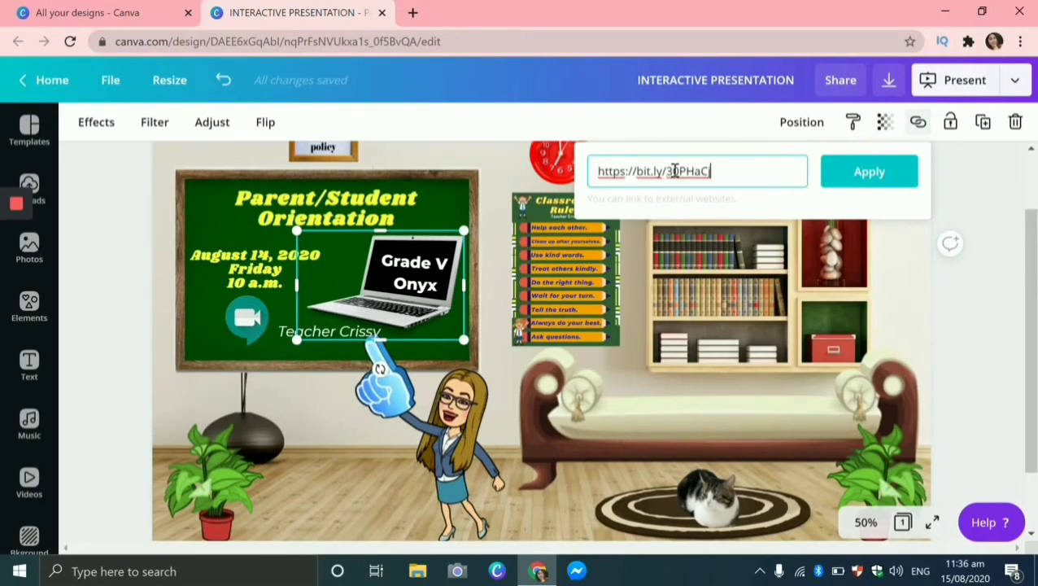
click(859, 171)
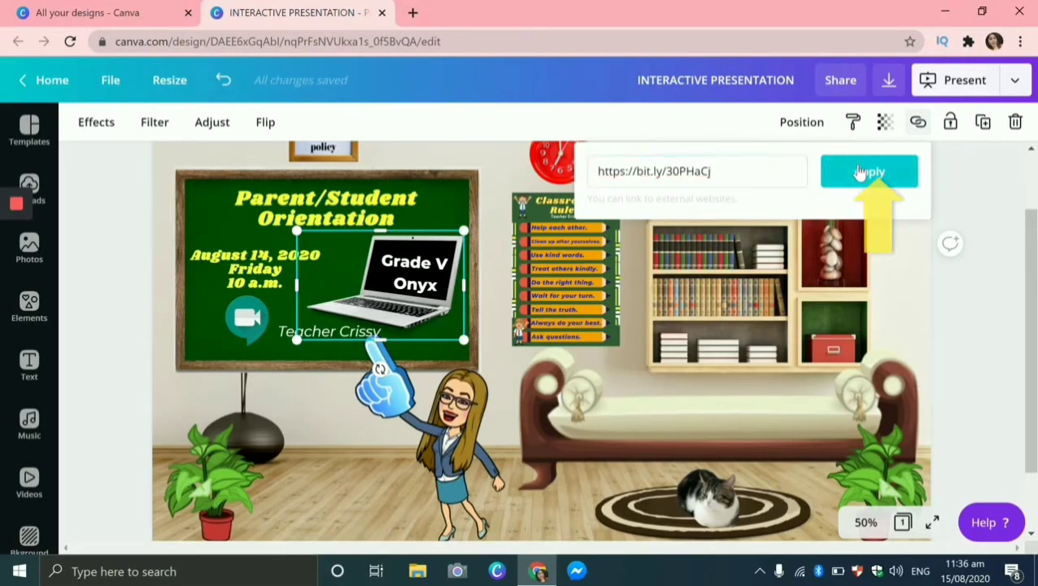
click(981, 190)
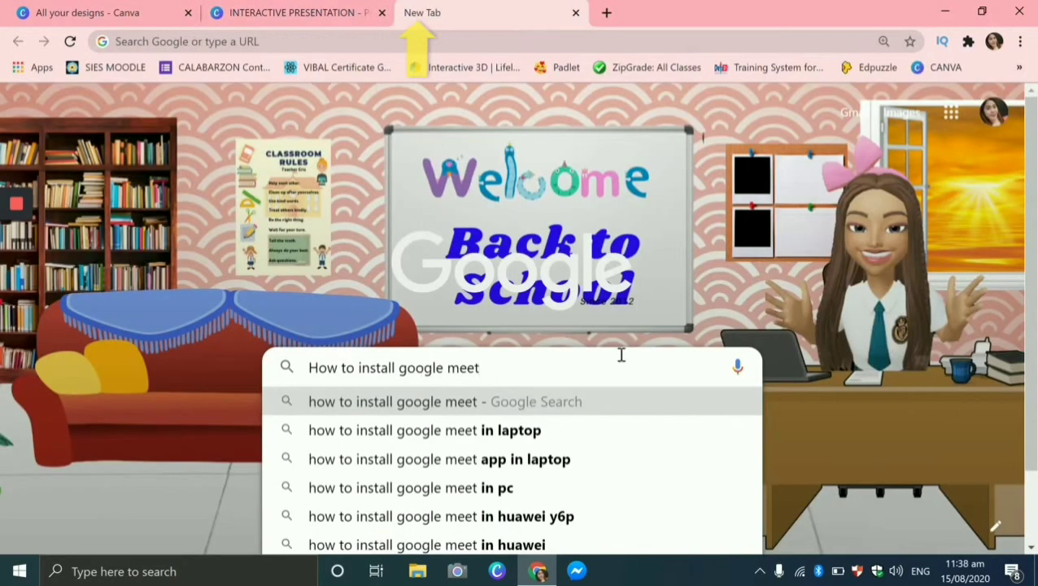
Search 'how to install google meet in laptop', copy the Techforpc guide's URL, and close it.
click(431, 429)
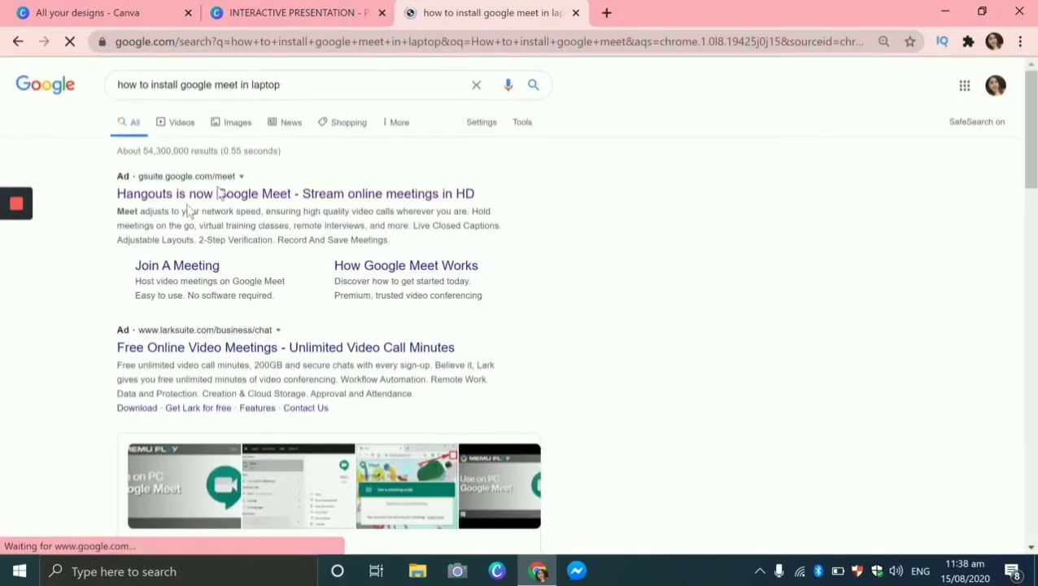
scroll(120, 286, down, 4)
scroll(120, 286, down, 1)
scroll(121, 286, down, 2)
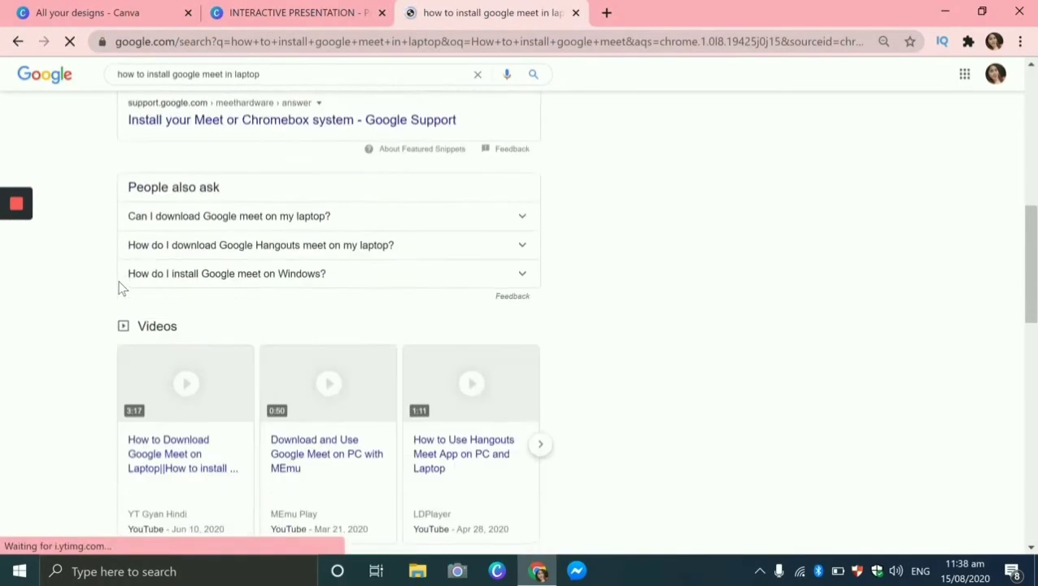
scroll(121, 287, down, 4)
scroll(118, 289, down, 2)
scroll(118, 289, down, 1)
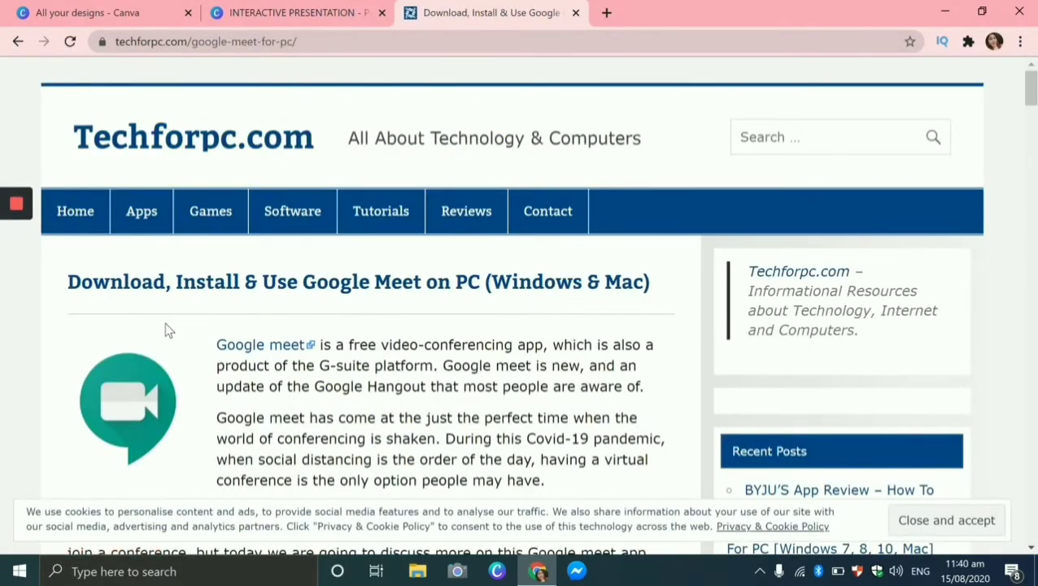
scroll(174, 345, down, 2)
scroll(174, 345, down, 1)
scroll(176, 336, up, 2)
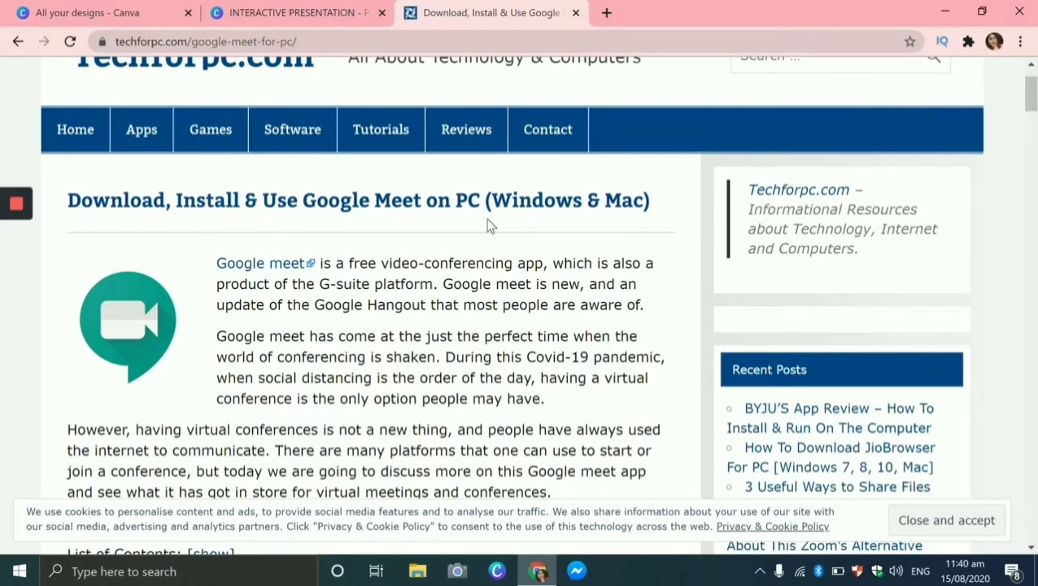
scroll(295, 92, up, 1)
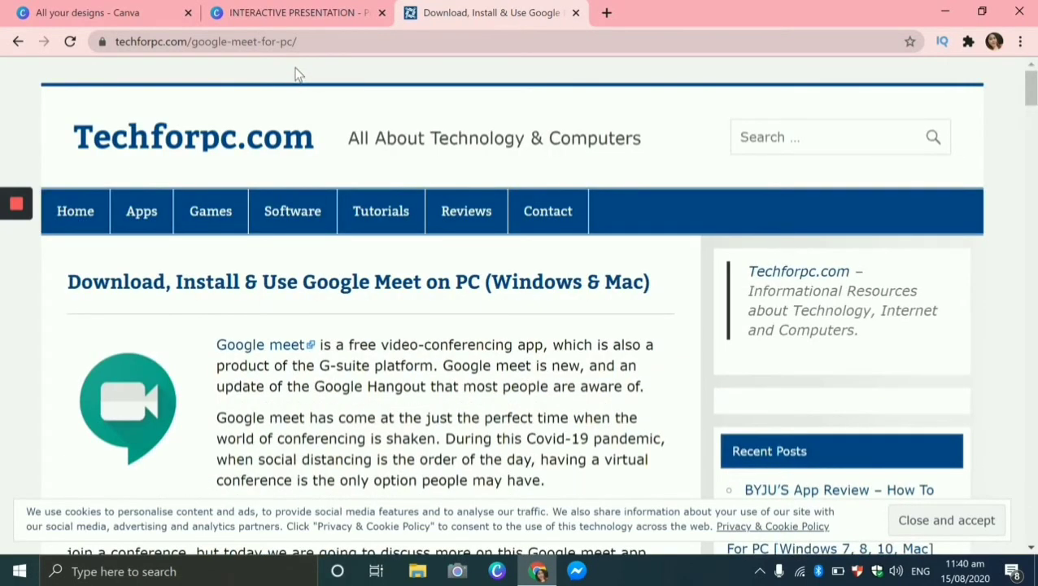
click(195, 41)
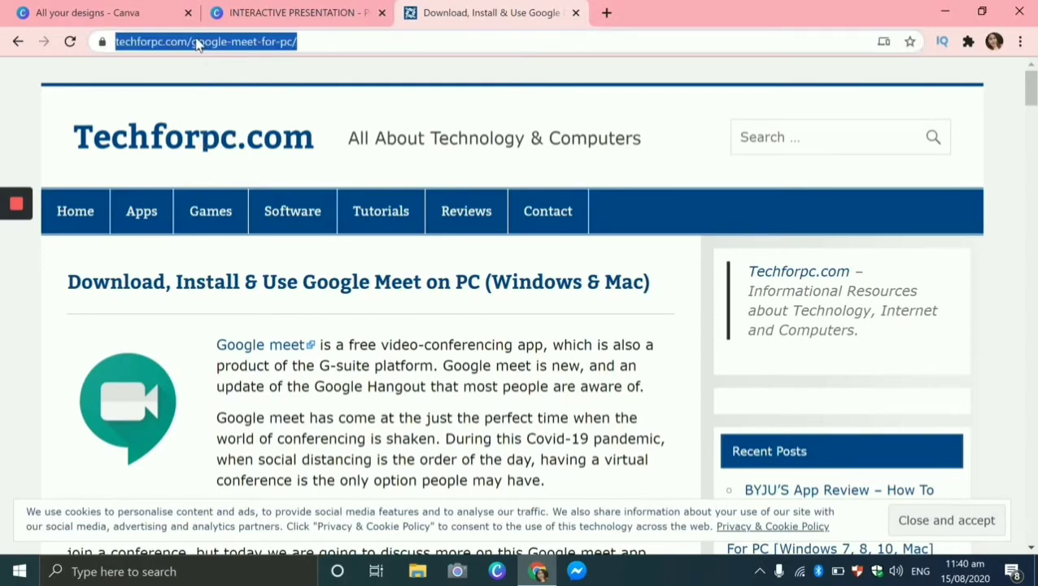
click(576, 13)
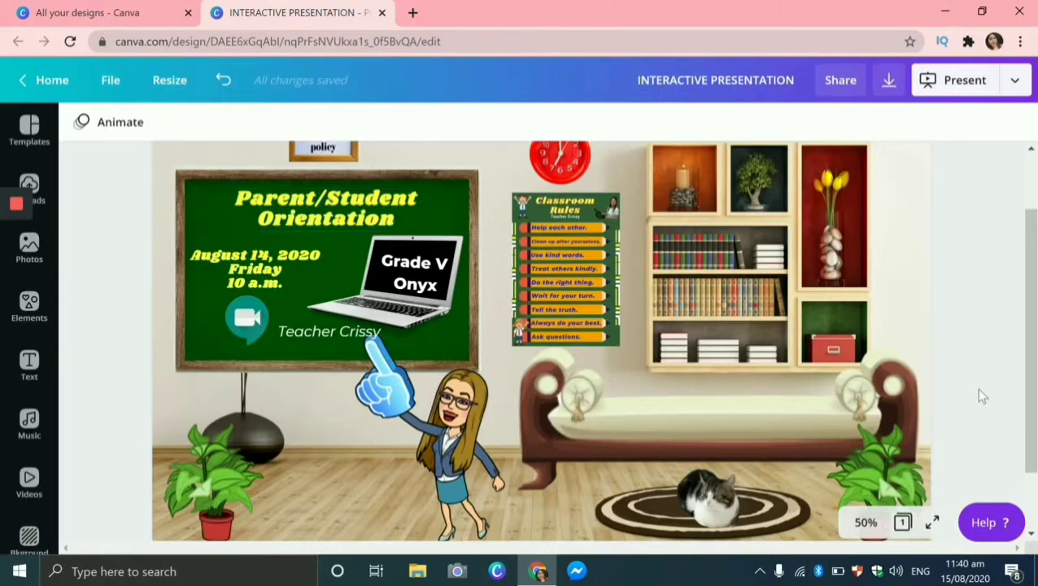
Link the chalkboard Google Meet icon to the pasted Techforpc install-guide URL.
click(249, 321)
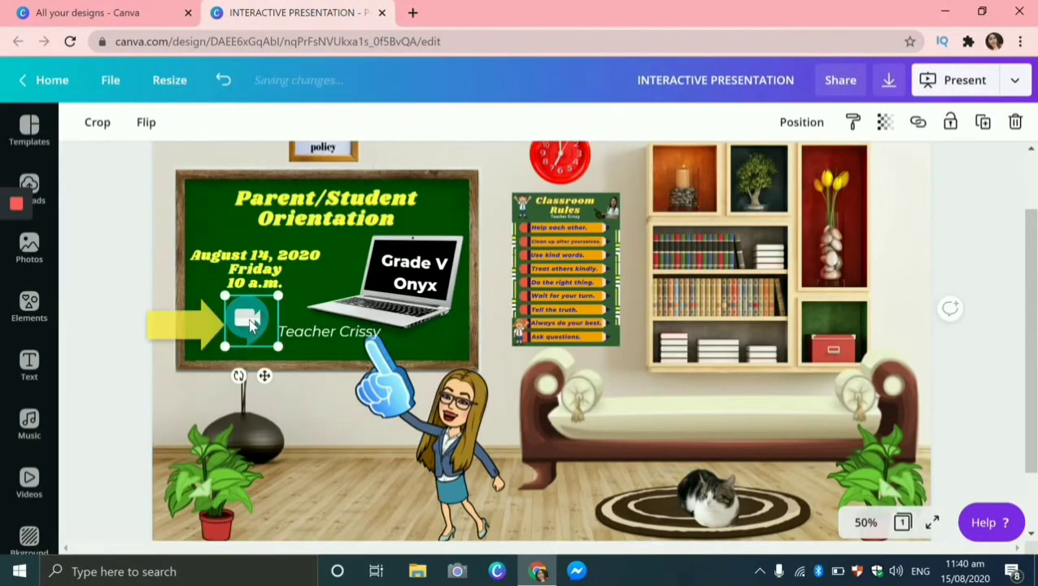
click(917, 122)
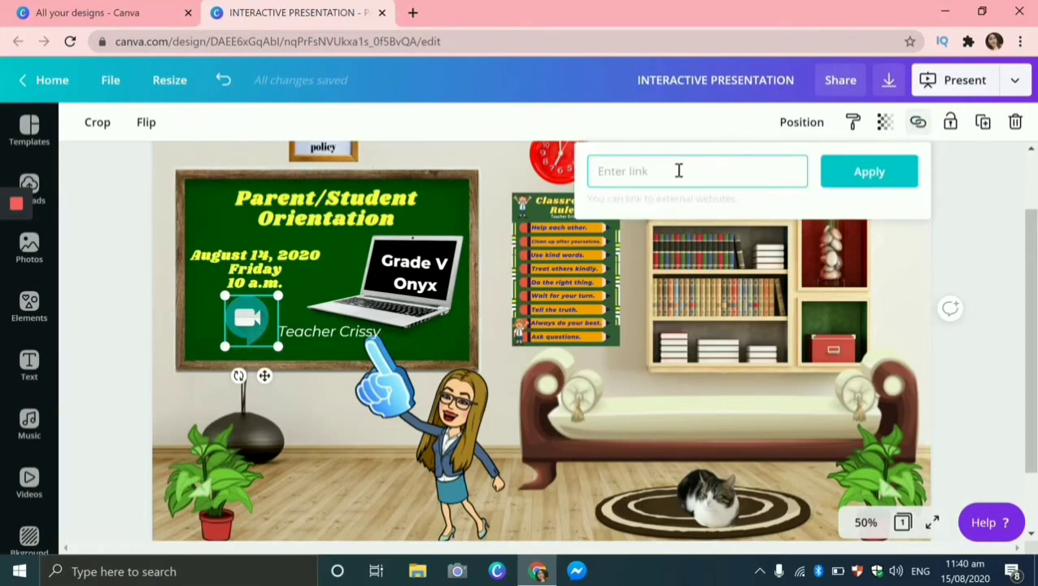
key(ctrl+v)
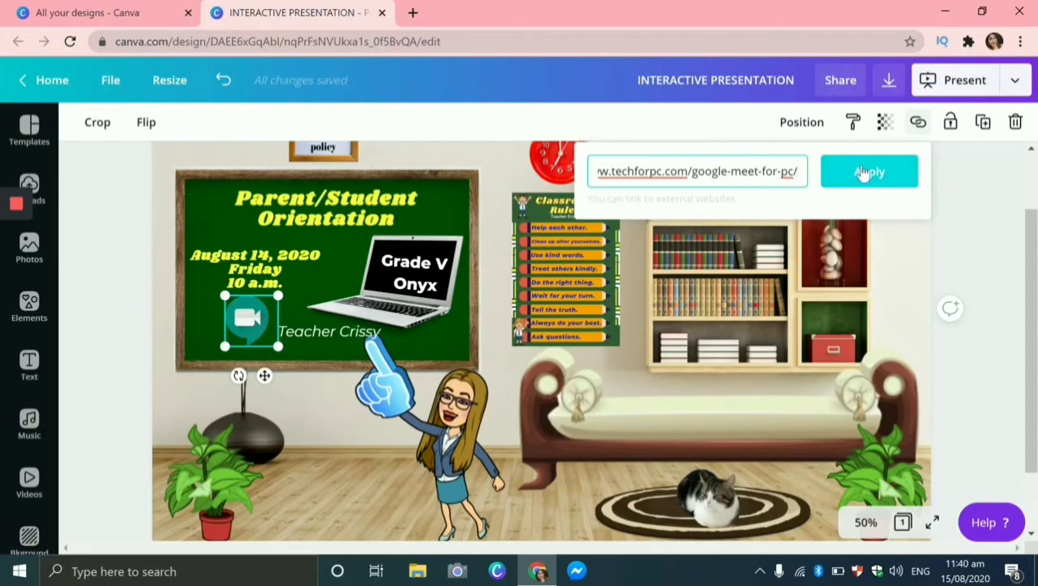
click(864, 171)
scroll(972, 224, up, 2)
click(972, 225)
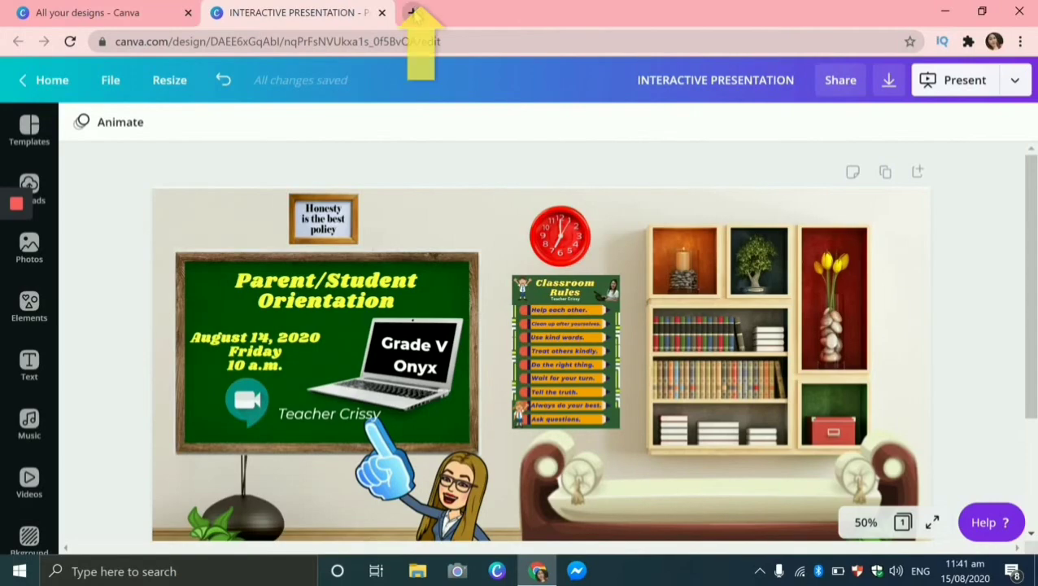
In a new tab, search 'honesty is the best policy' and open the Merriam-Webster definition.
click(413, 12)
click(323, 367)
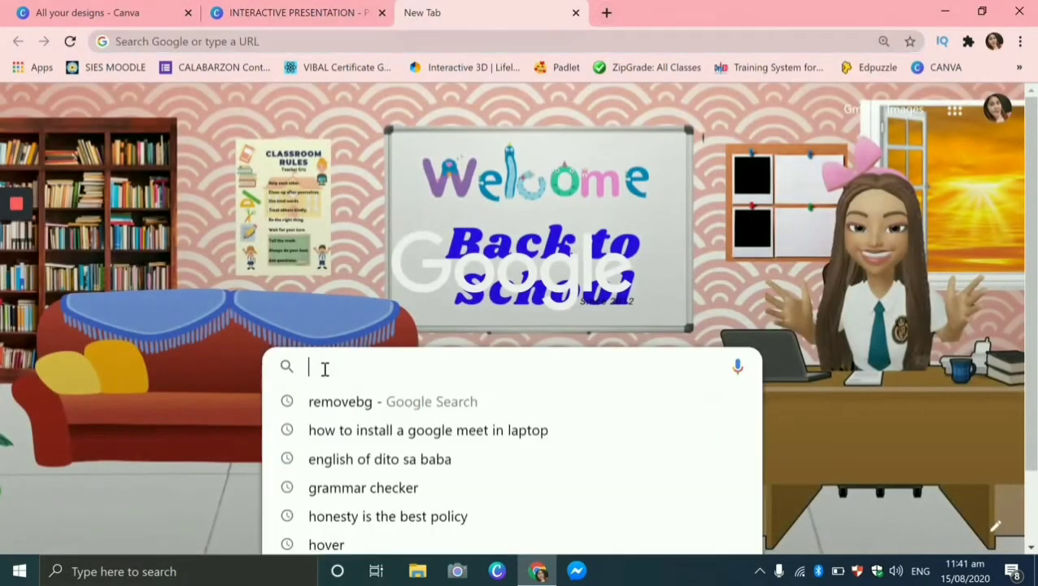
text(Hones)
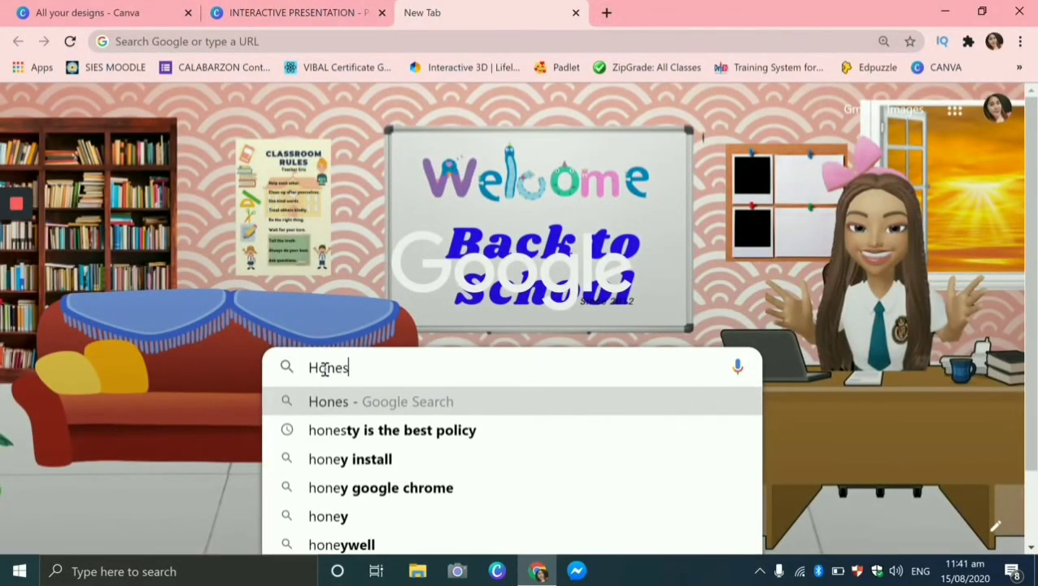
text(ty is the best policy)
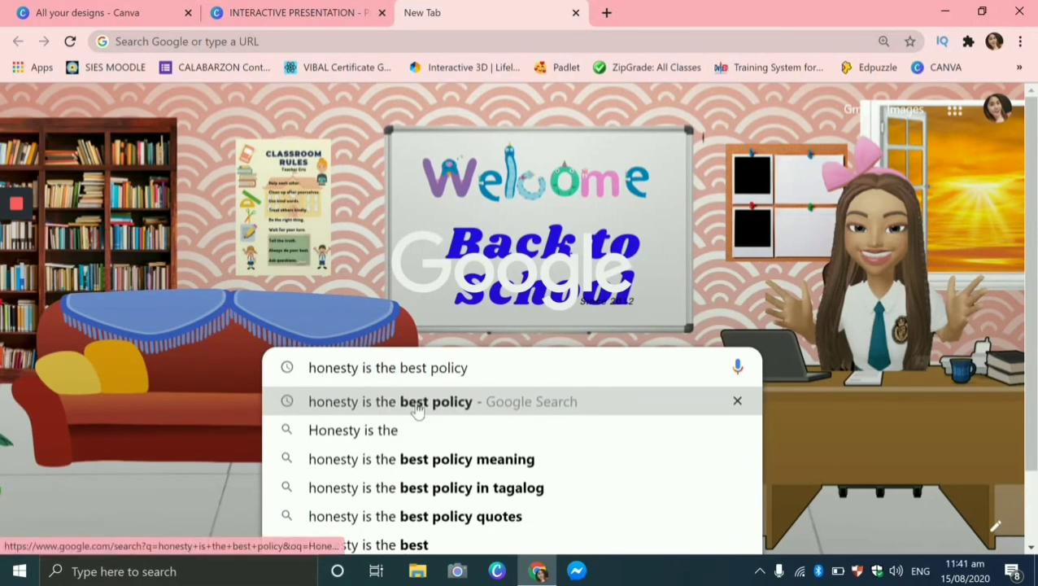
click(415, 401)
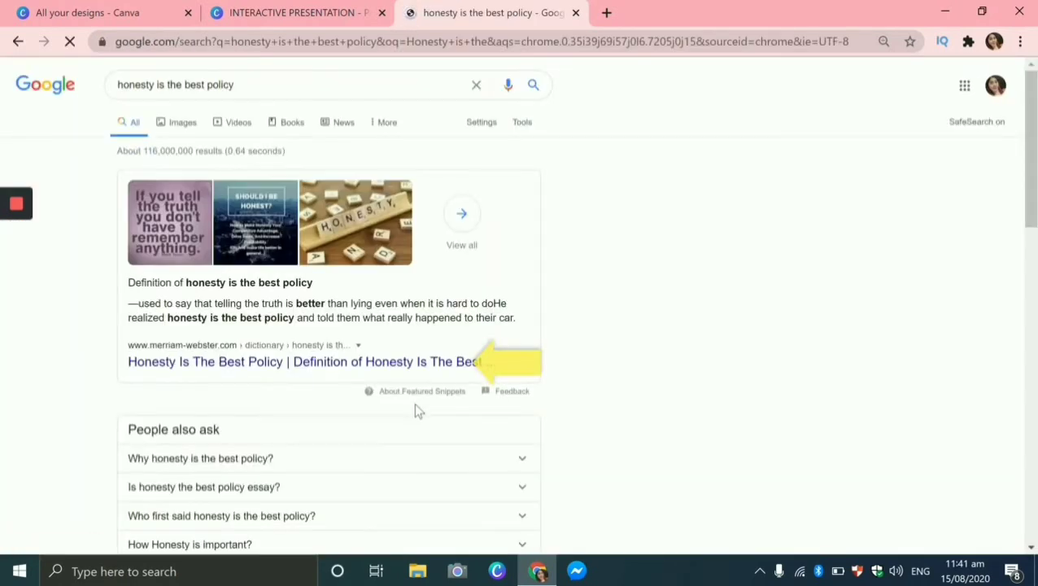
click(192, 365)
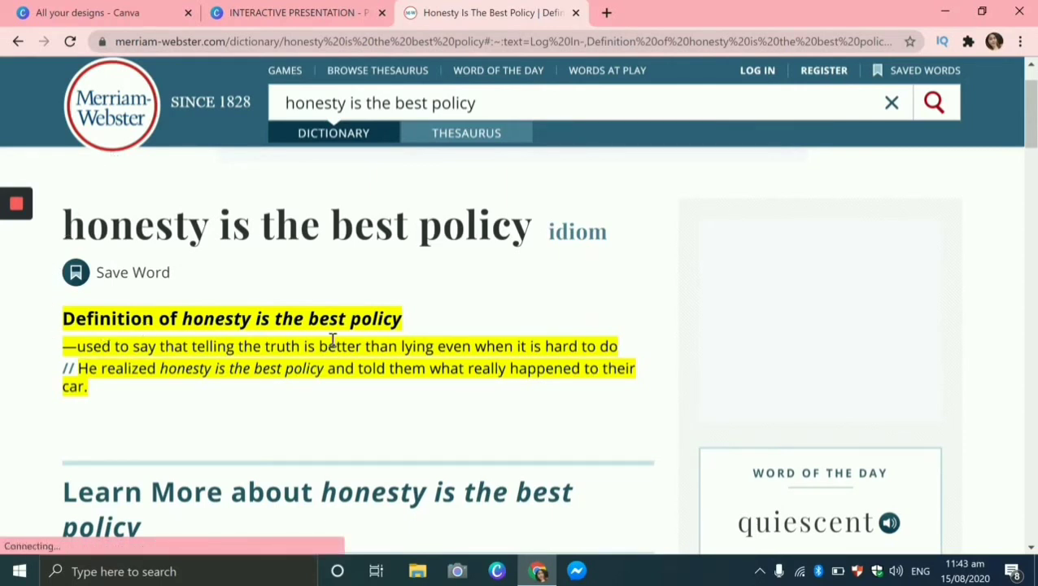
Shorten the Merriam-Webster page with Bitly, copy bit.ly/3gQhjQt, and close that tab.
click(196, 43)
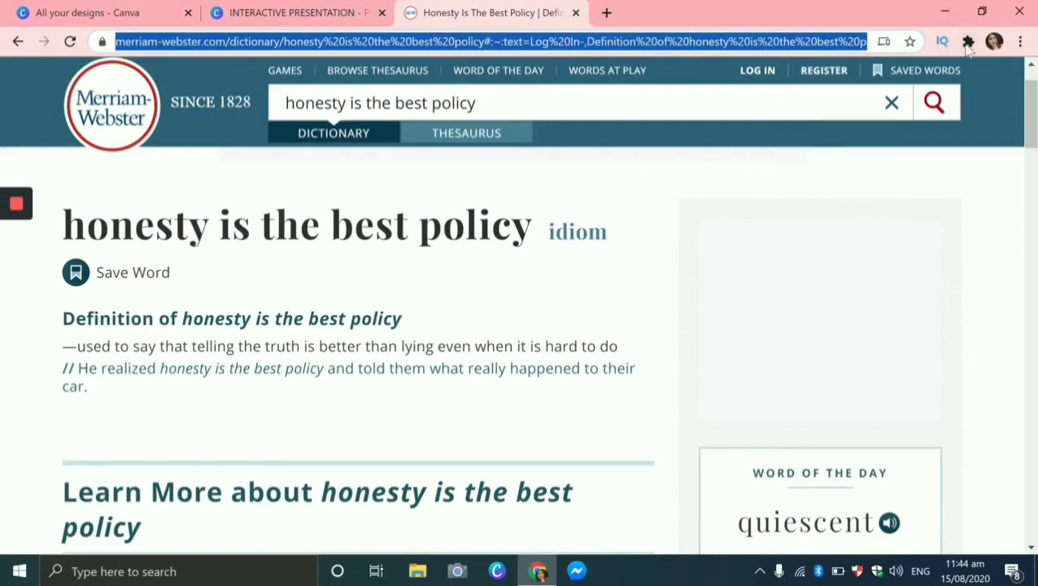
click(968, 42)
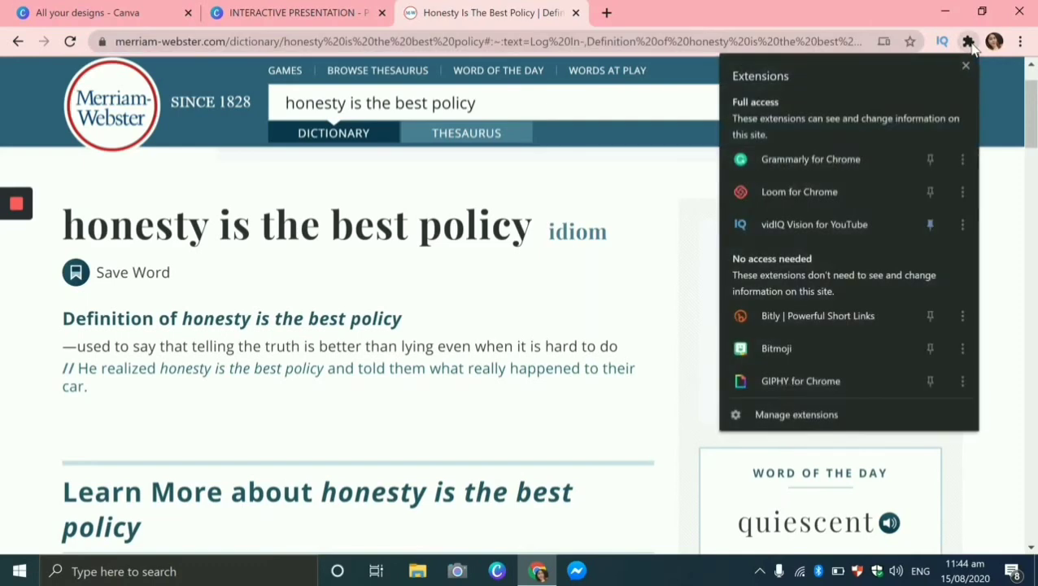
click(814, 324)
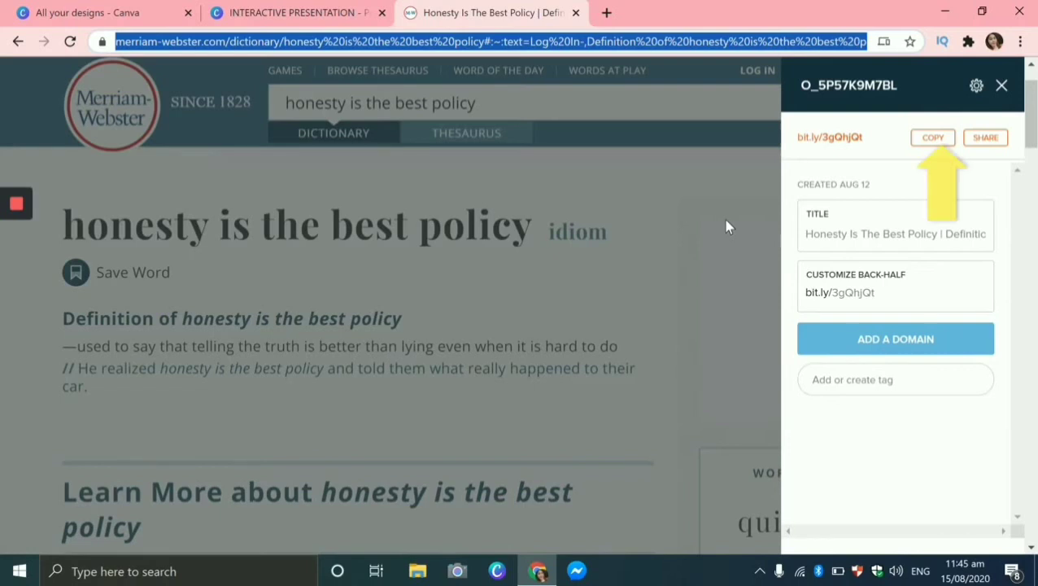
click(935, 139)
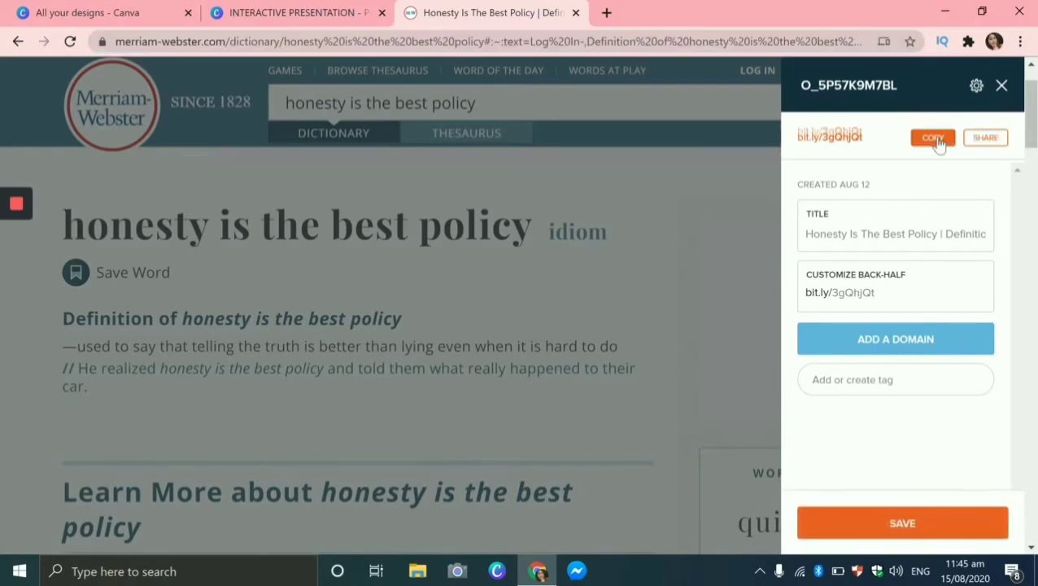
click(1003, 88)
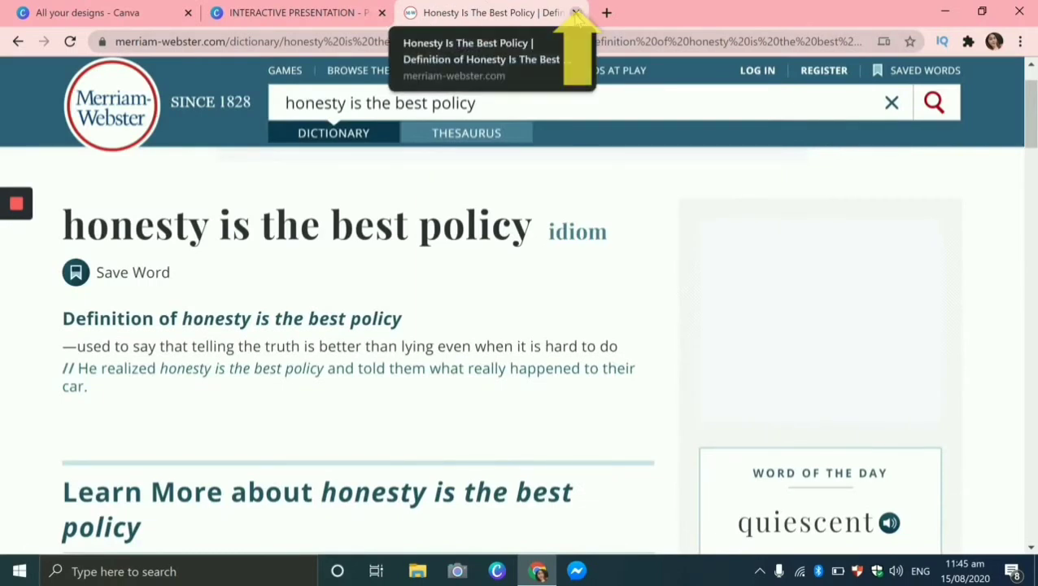
click(575, 13)
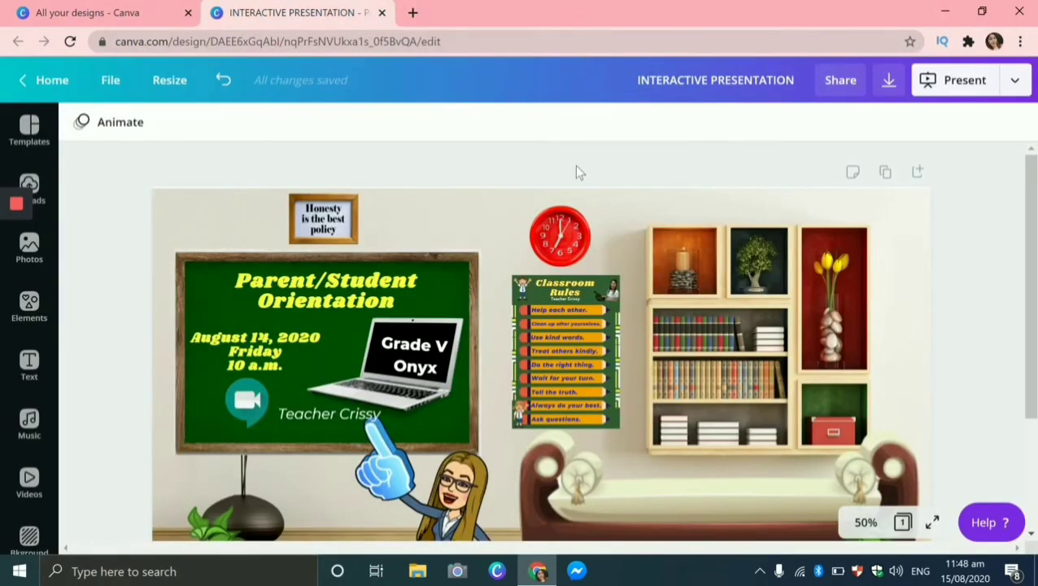
click(333, 233)
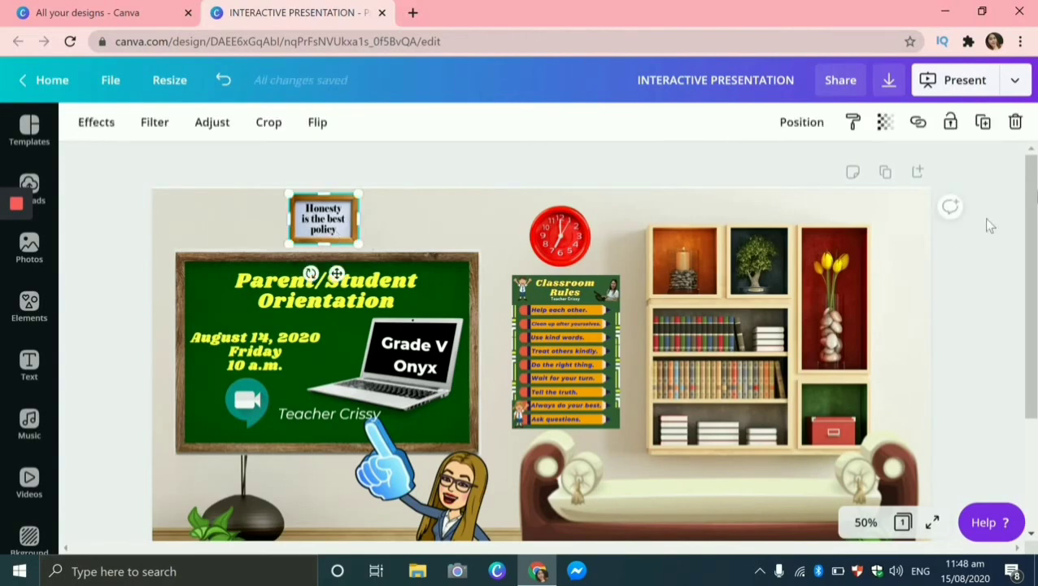
click(917, 122)
text(https://bit.ly/3gQhjQt)
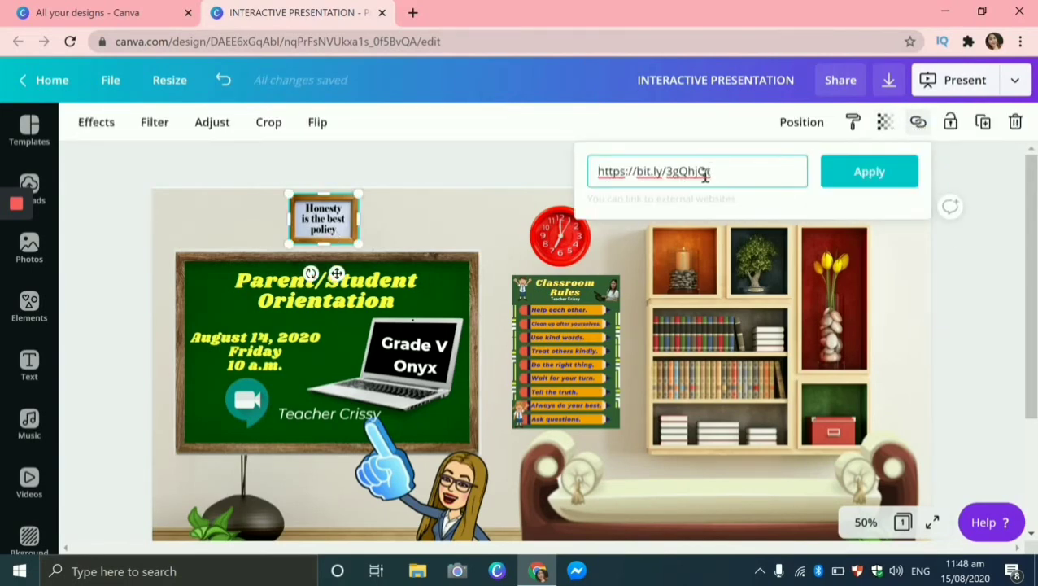
click(870, 173)
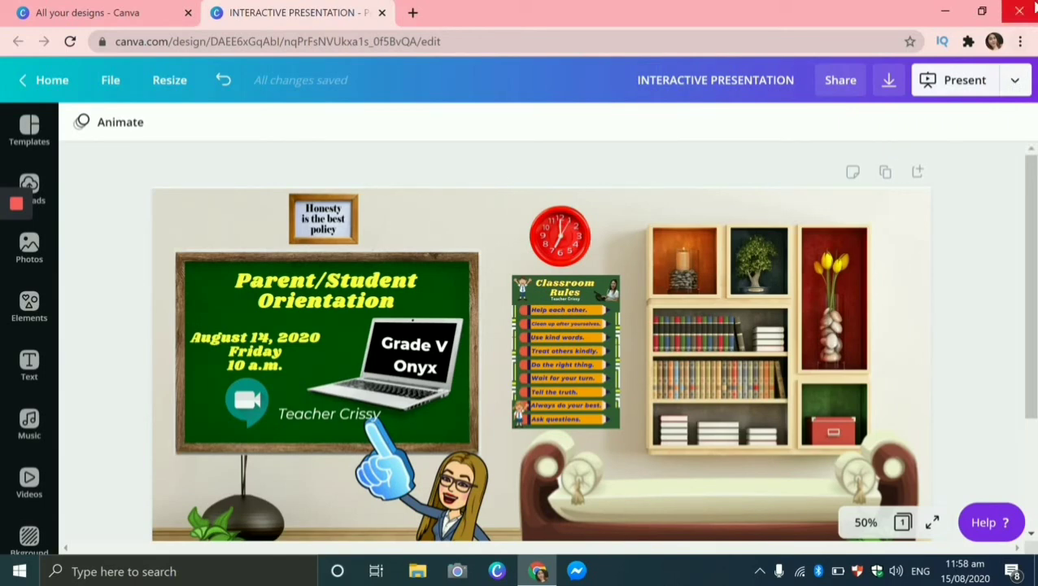
Download the INTERACTIVE PRESENTATION design as a Microsoft PowerPoint (.pptx) file.
click(1015, 81)
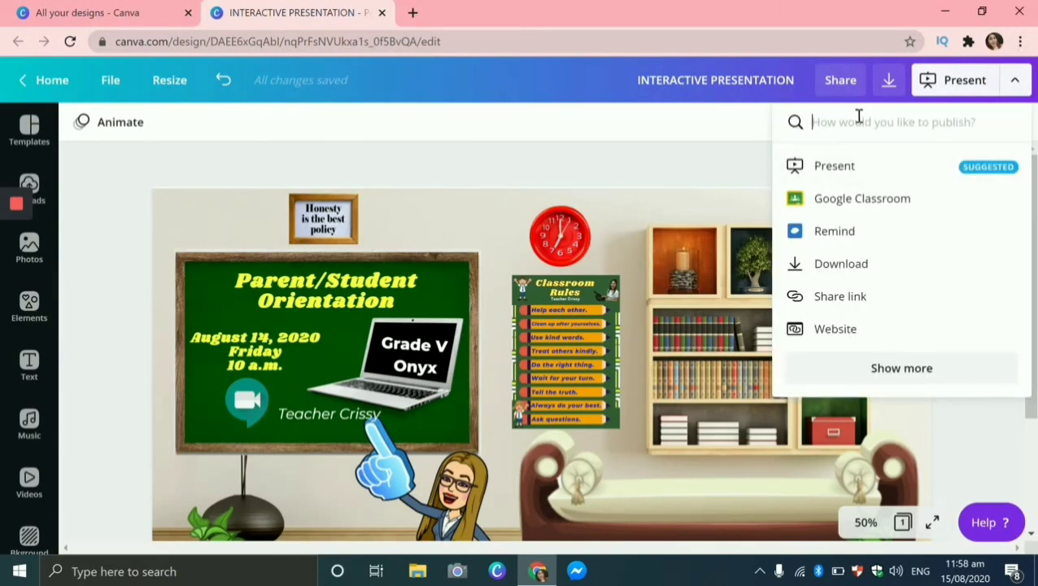
text(Micro)
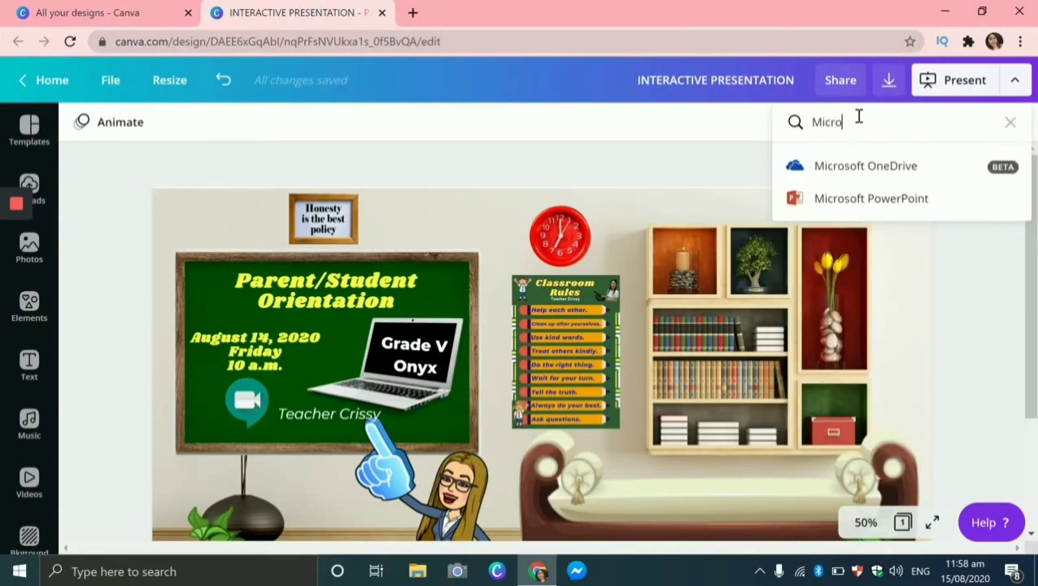
click(907, 200)
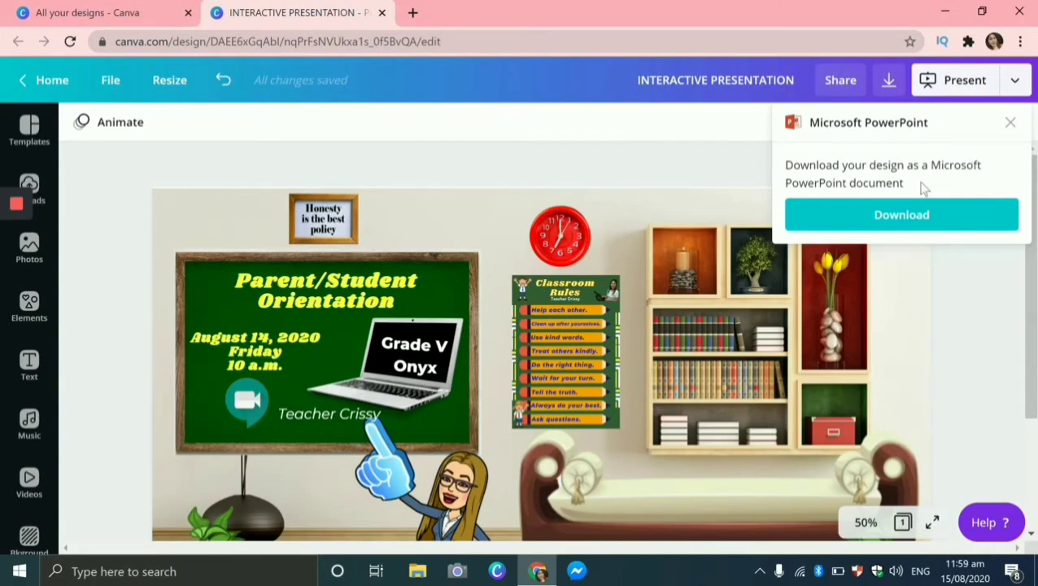
click(901, 216)
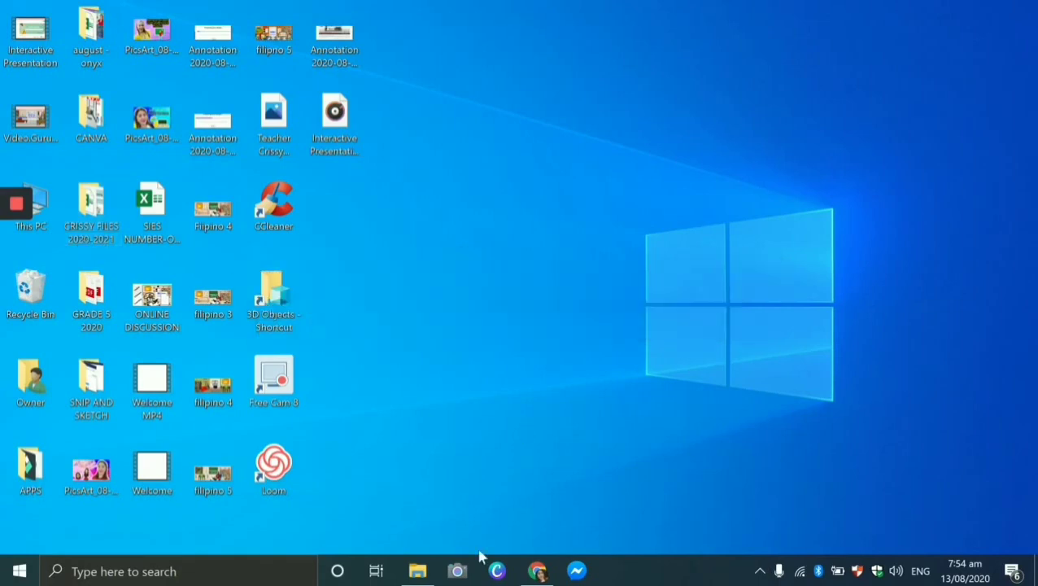
Open Interactive Presentation (2) from the Downloads folder in PowerPoint.
click(417, 572)
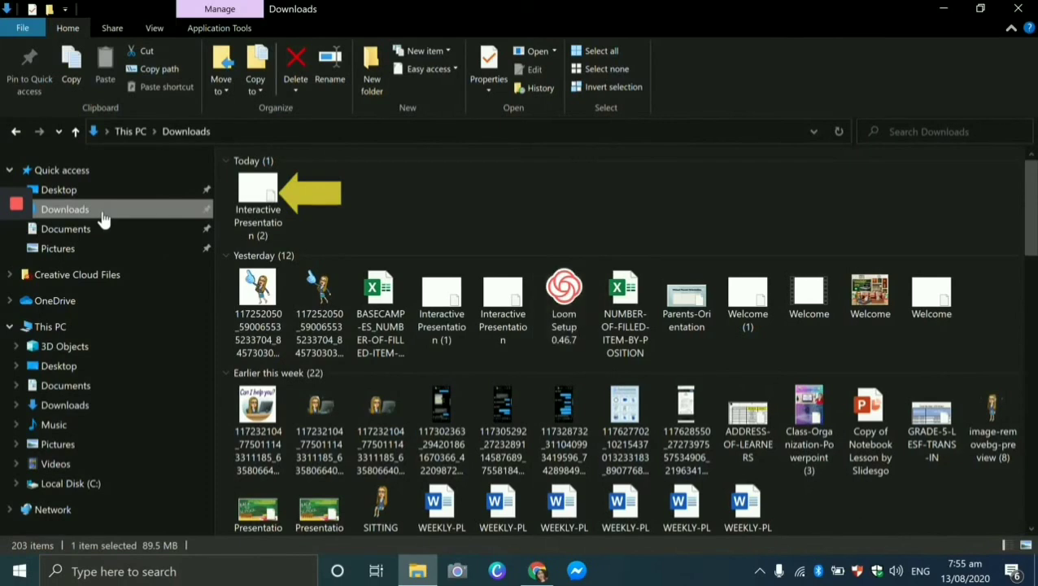
click(259, 207)
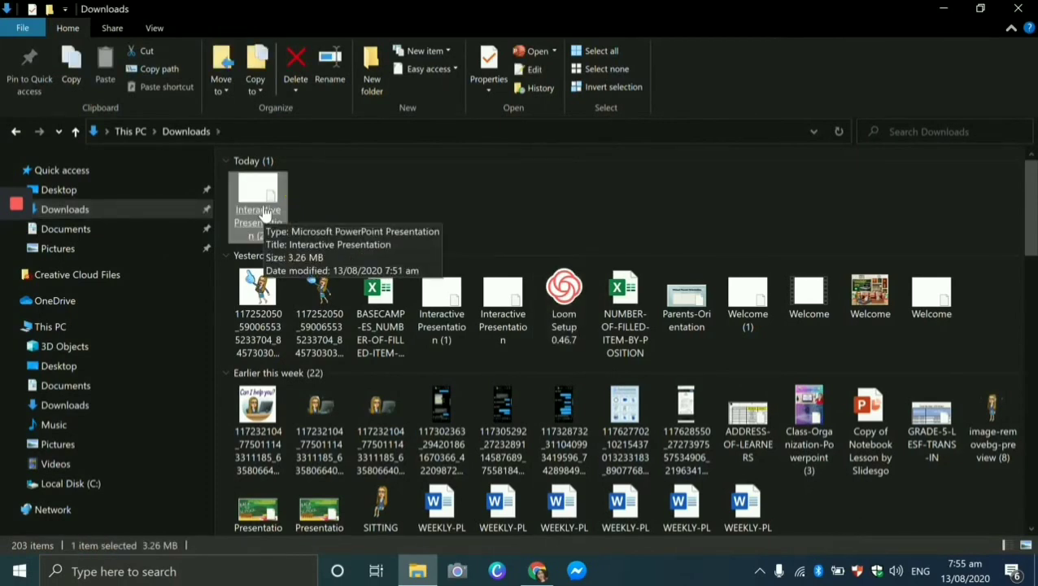
double_click(262, 214)
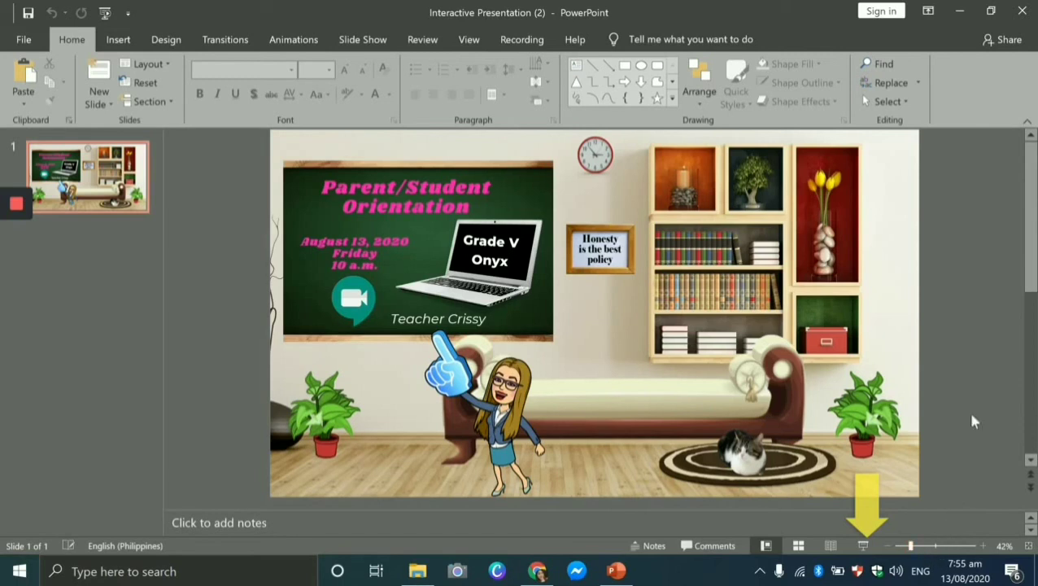
Run the slide show and follow the couch and cat links to their YouTube videos.
click(861, 546)
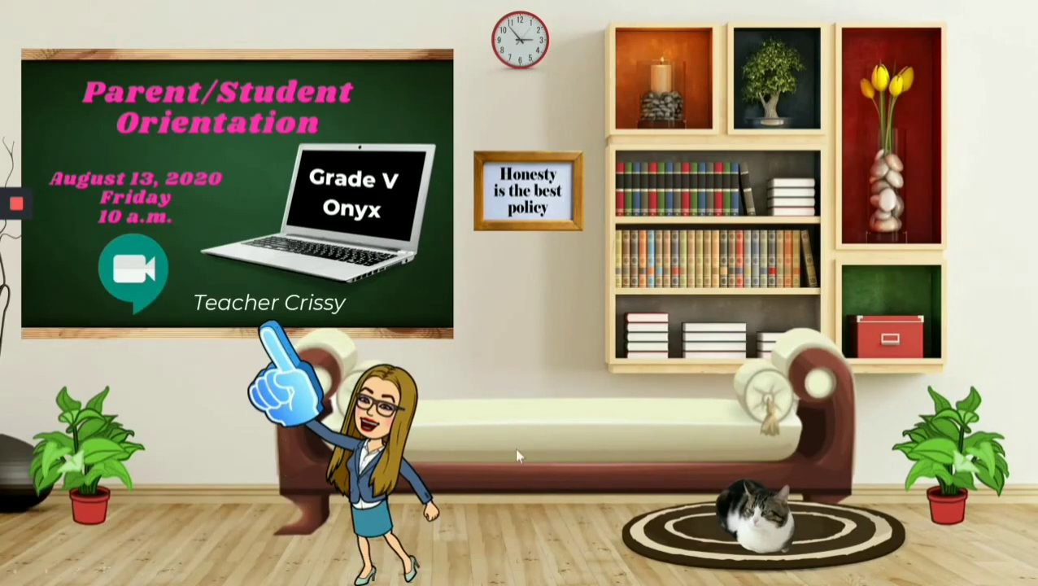
click(370, 437)
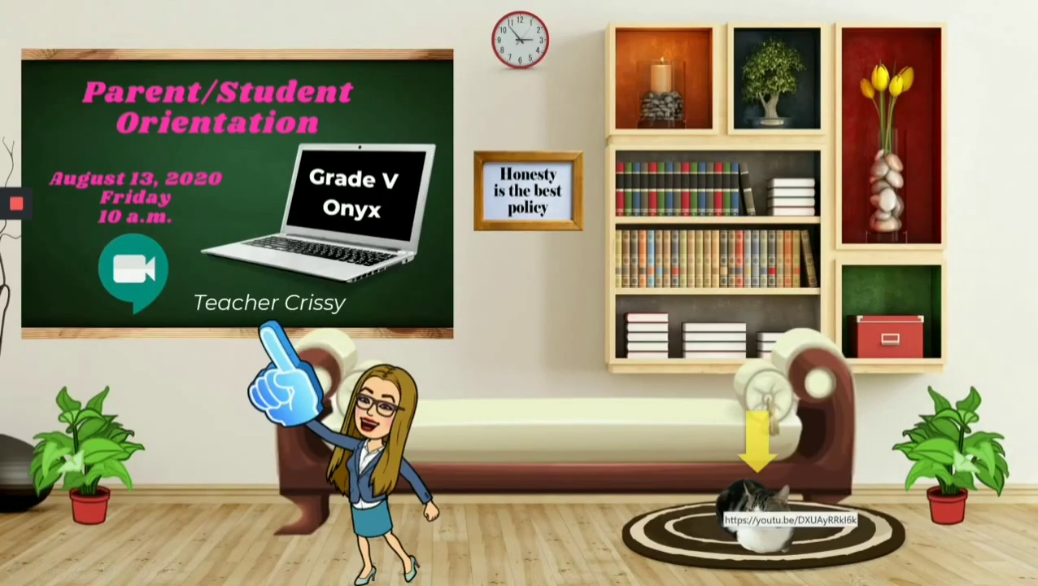
click(759, 506)
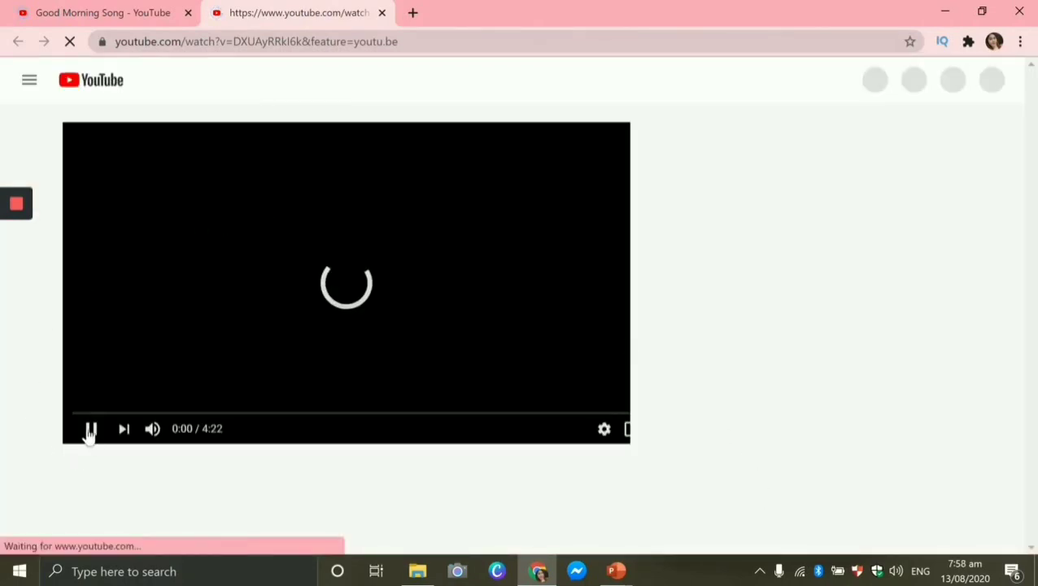
Test the laptop hyperlink in the slide show, dismissing the server contact message.
click(1026, 15)
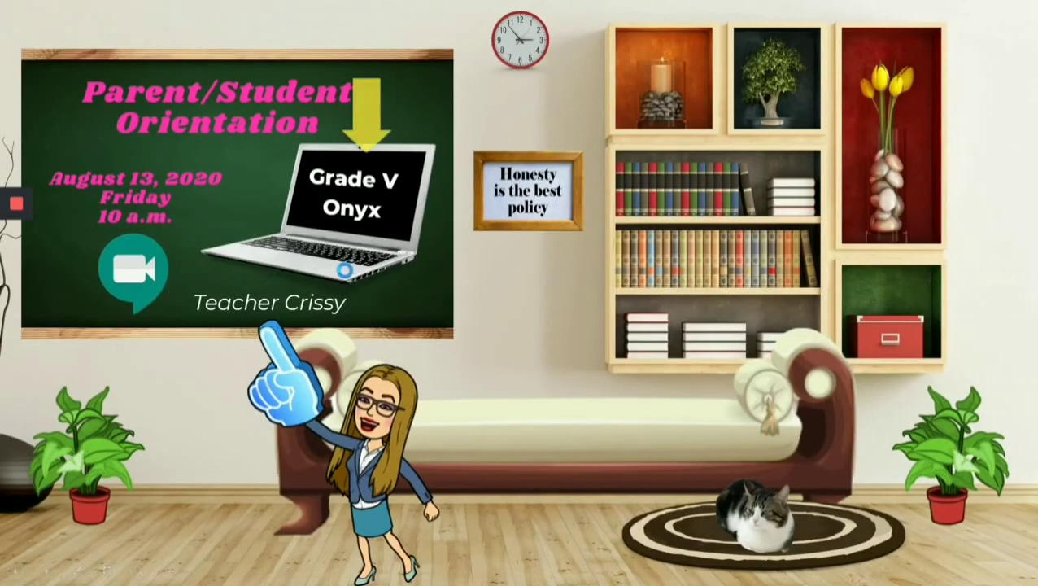
click(345, 277)
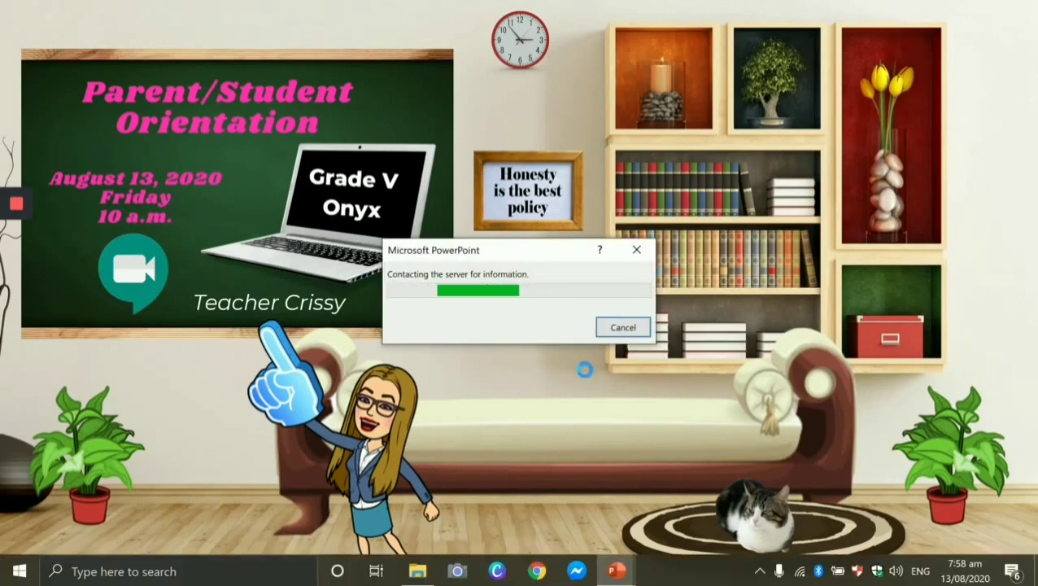
click(605, 326)
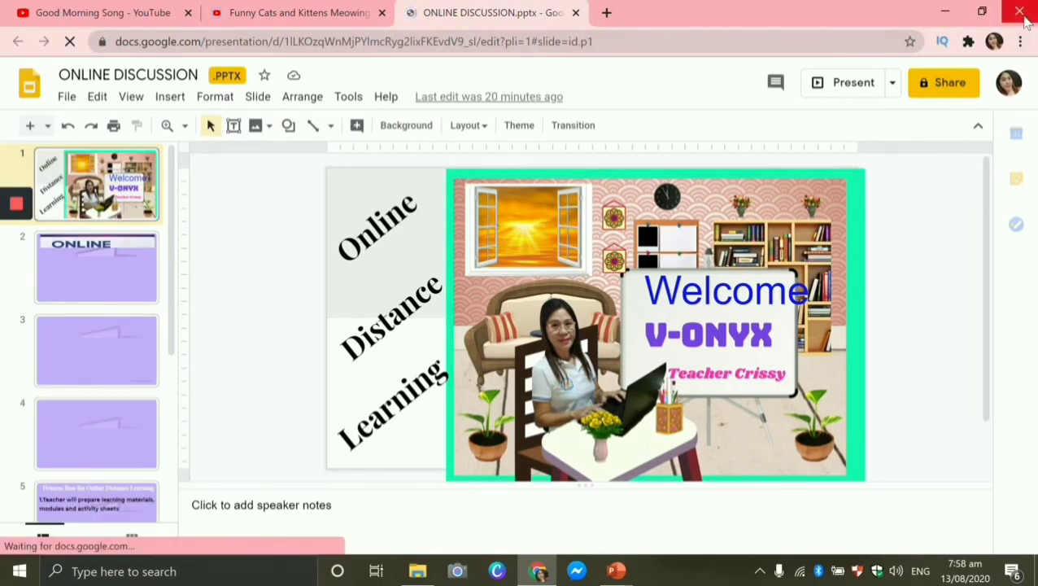
Test the Meet icon and Honesty frame links, opening the Techforpc guide and Merriam-Webster definition.
click(1022, 18)
key(F5)
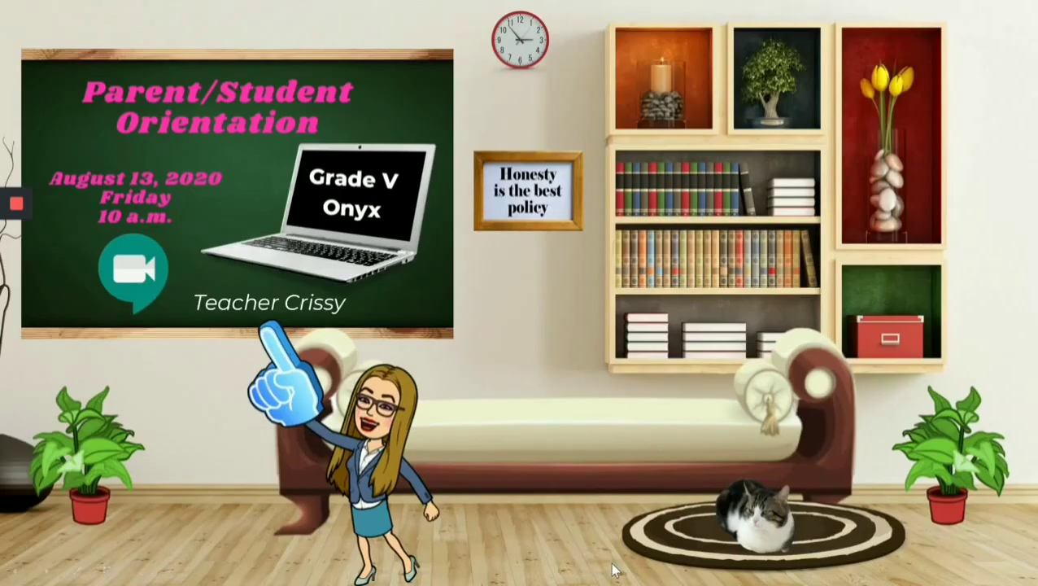
click(126, 284)
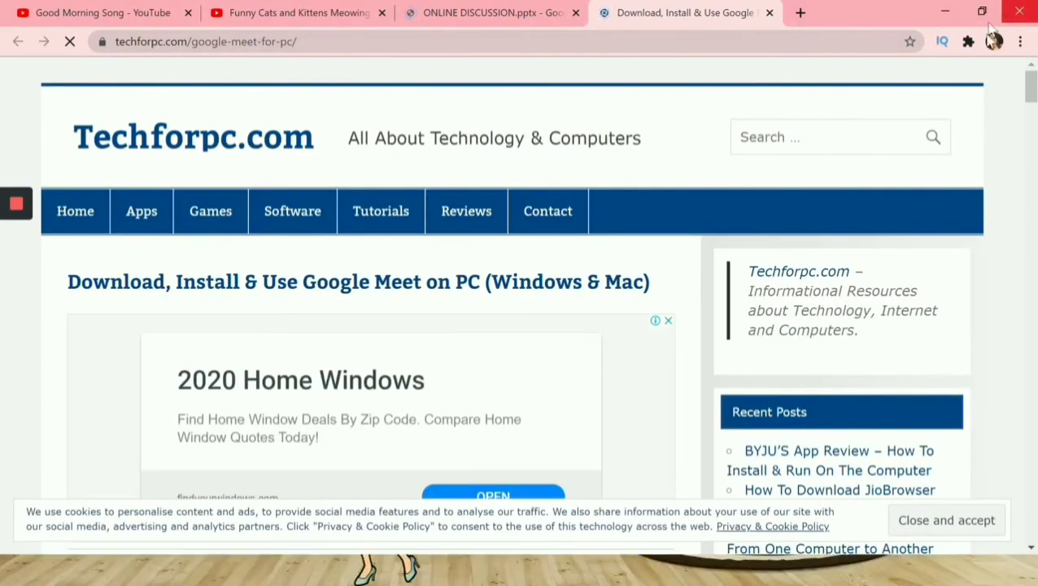
click(1019, 12)
key(F5)
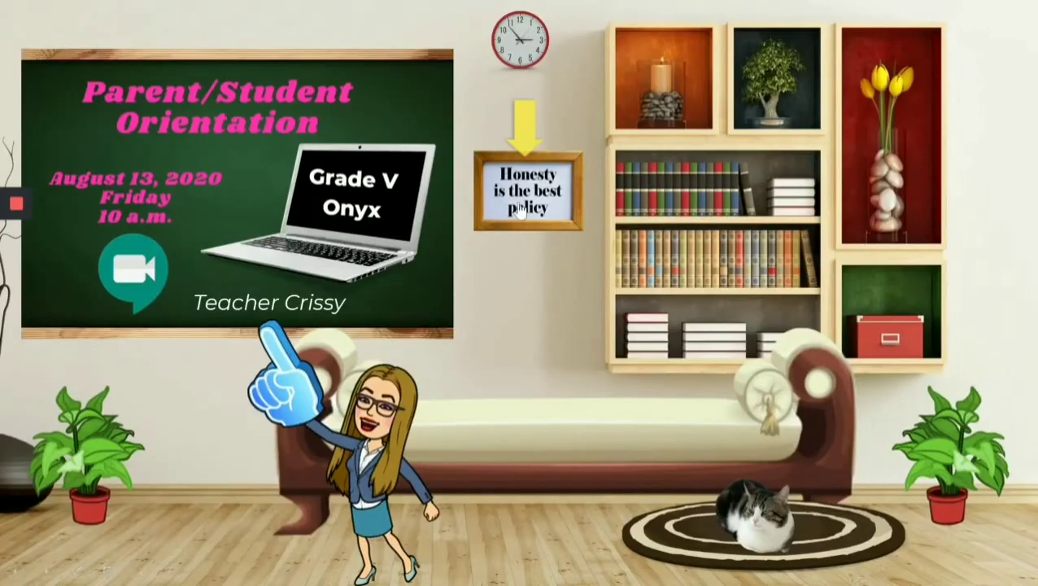
click(519, 197)
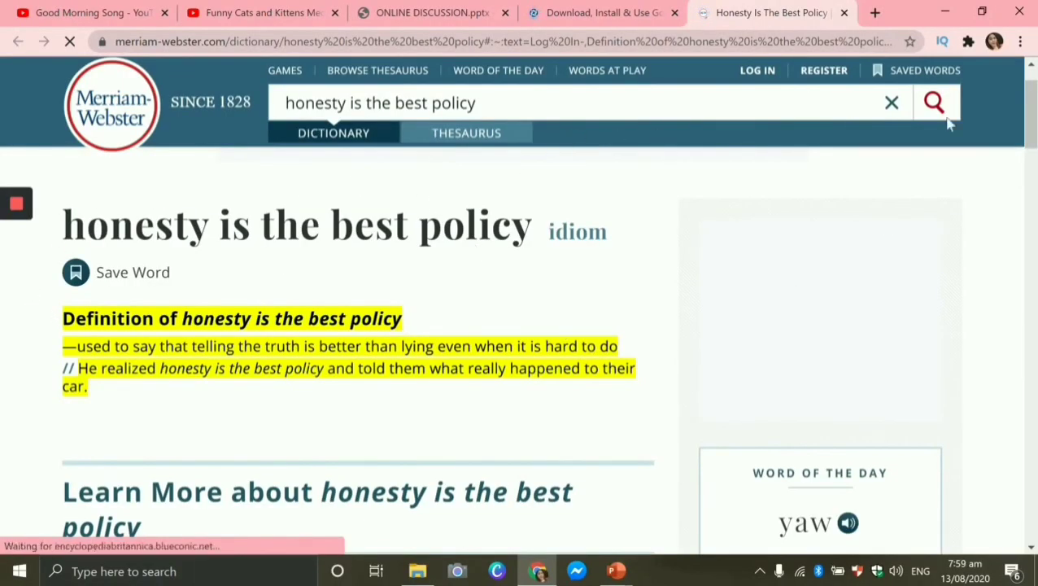
key(alt+Tab)
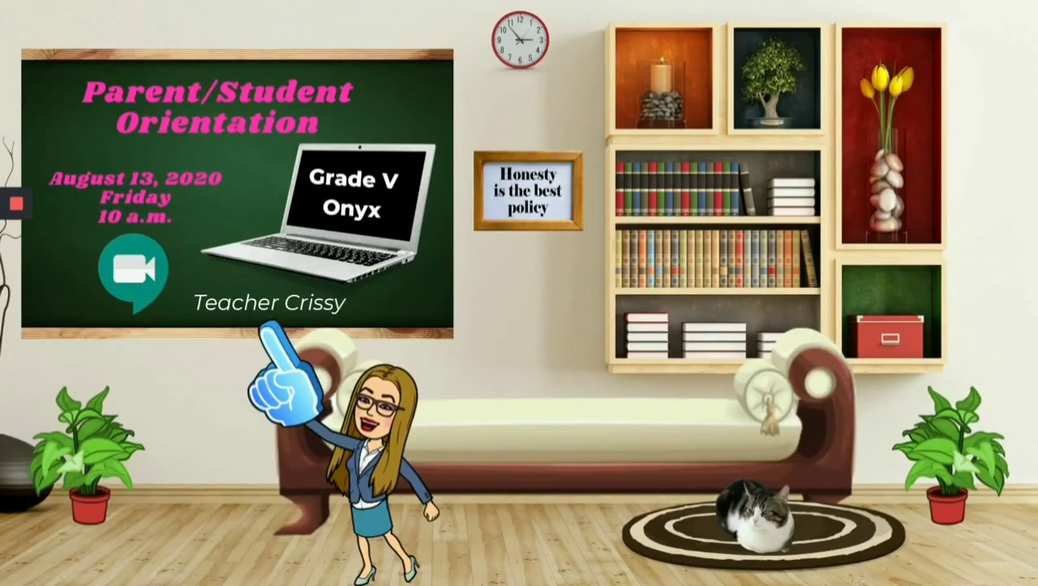